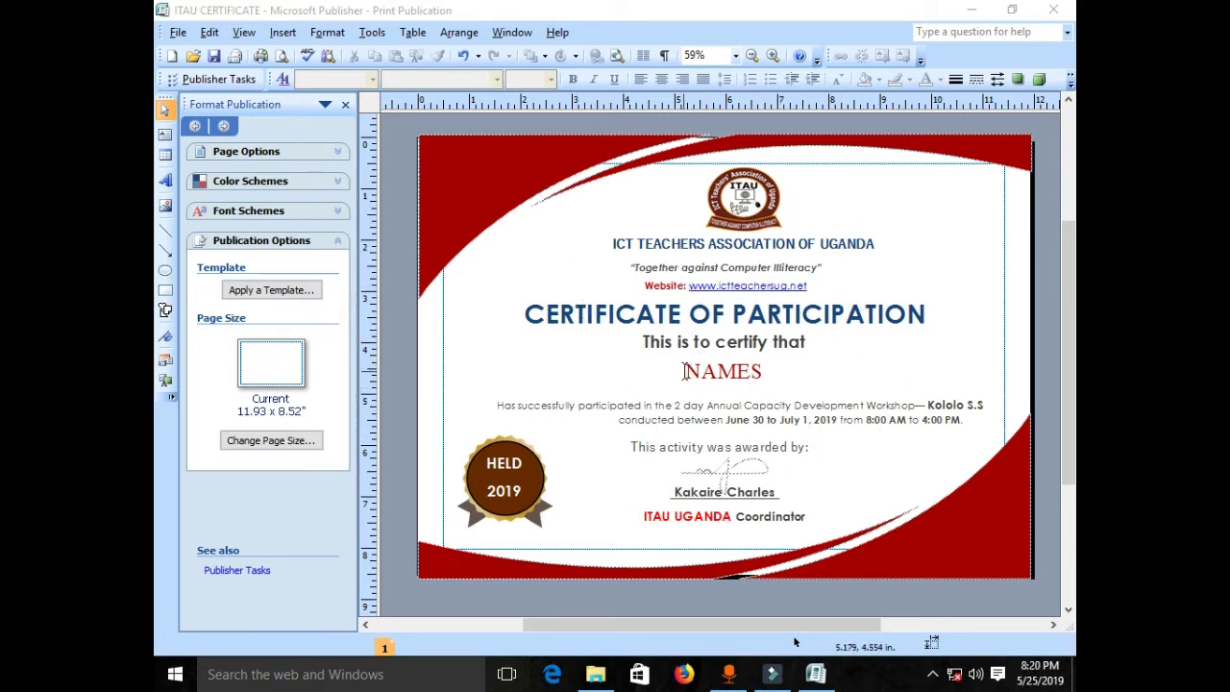
{"action": "left_click", "coordinate": [685, 371]}
{"action": "left_click_drag", "start_coordinate": [685, 371], "coordinate": [773, 373]}
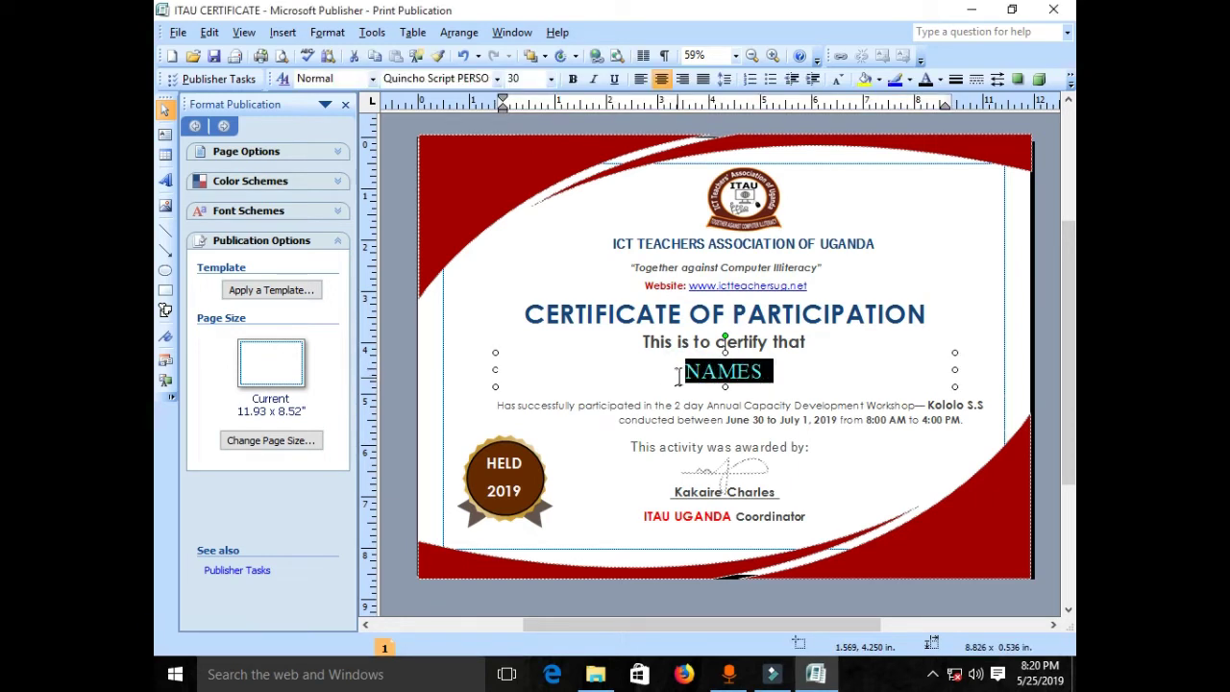
{"action": "left_click", "coordinate": [775, 373]}
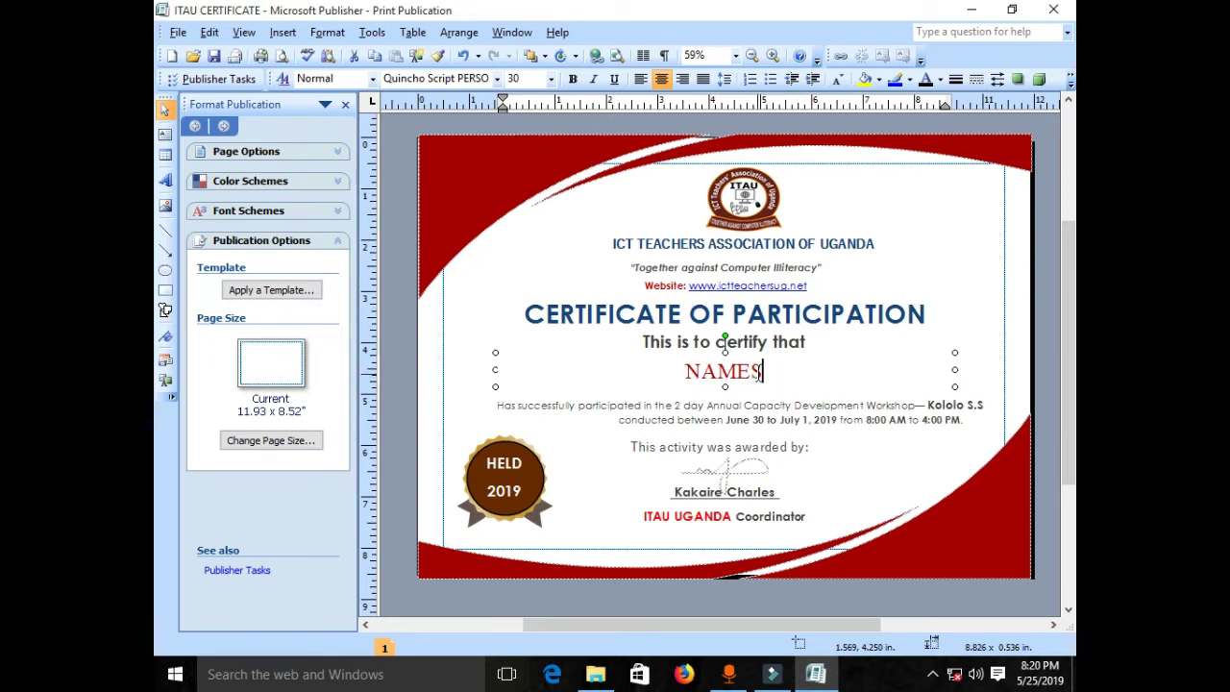
{"action": "left_click_drag", "start_coordinate": [765, 371], "coordinate": [688, 382]}
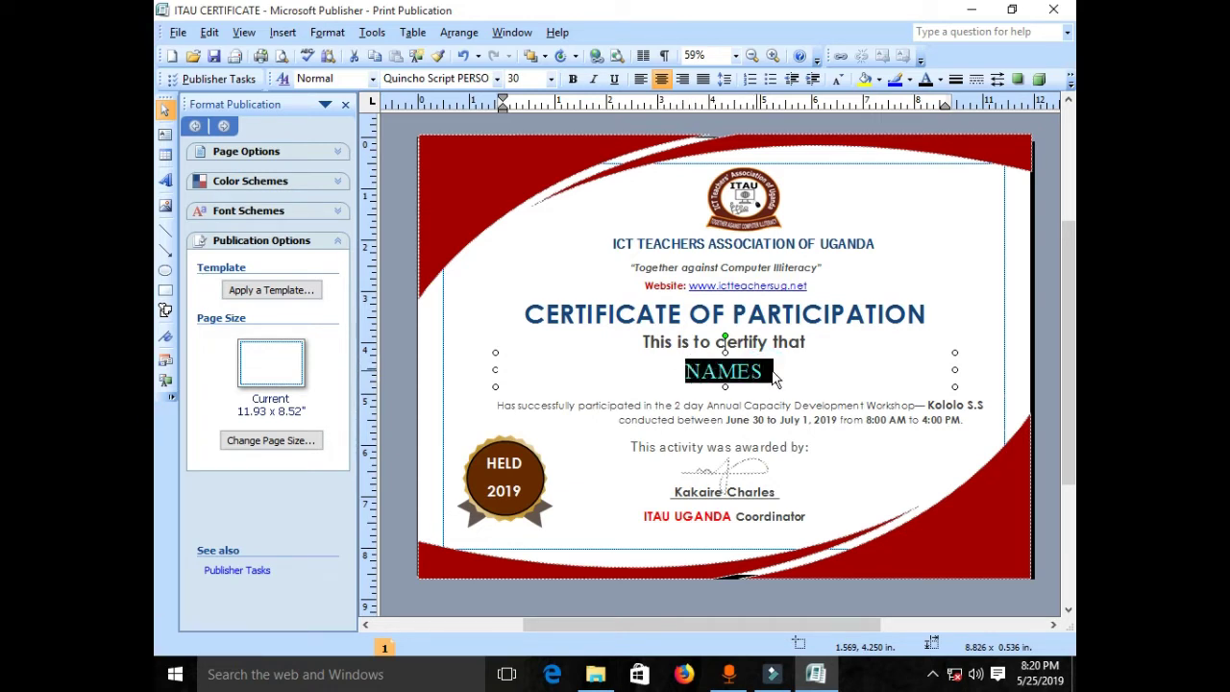
{"action": "left_click", "coordinate": [778, 370]}
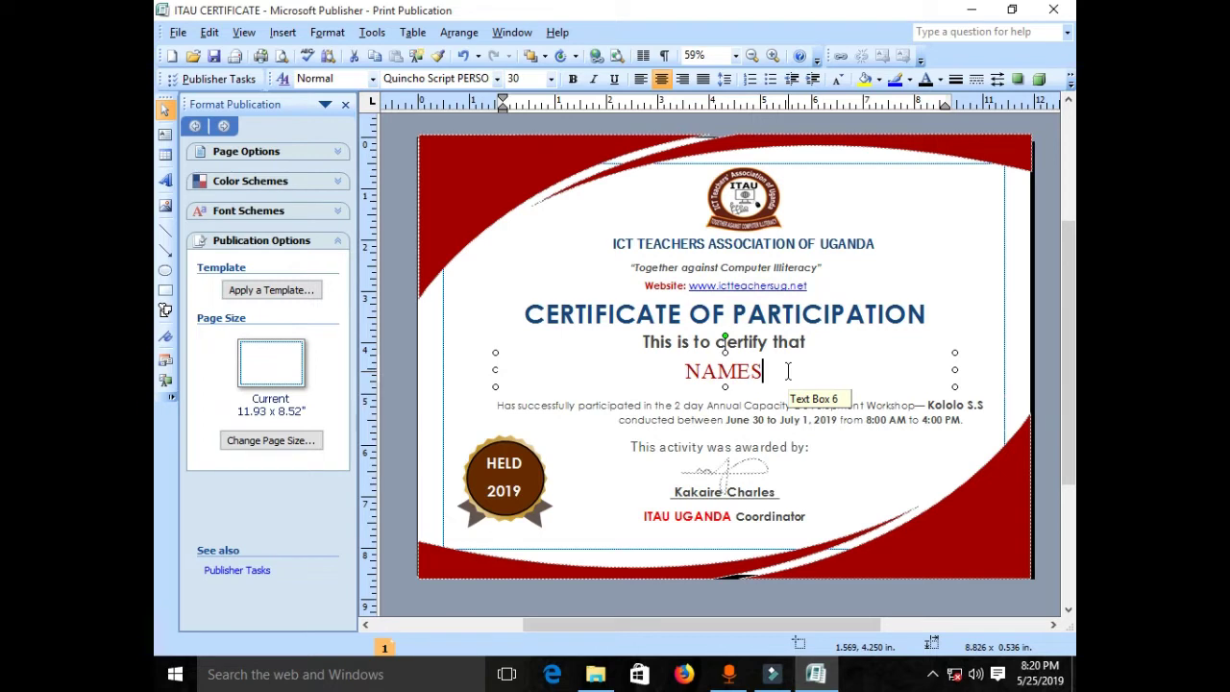
{"action": "left_click", "coordinate": [965, 320]}
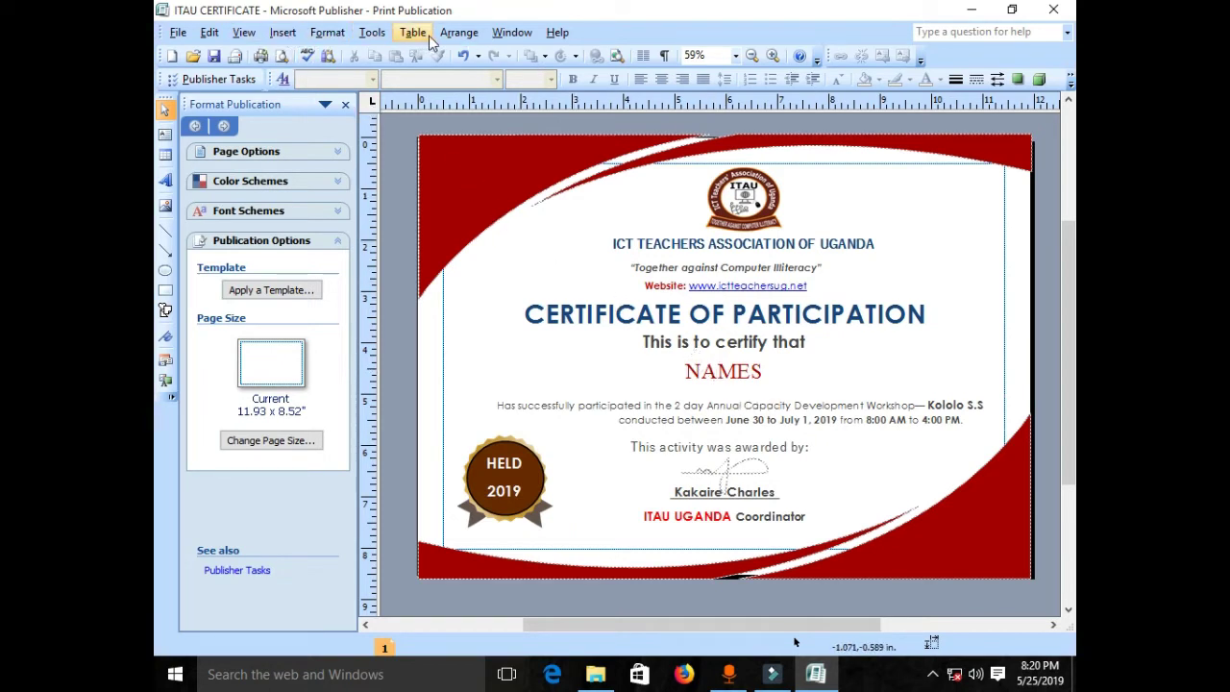
Launch the Mail Merge wizard from the Tools menu's Mailings and Catalogs submenu
{"action": "left_click", "coordinate": [377, 40]}
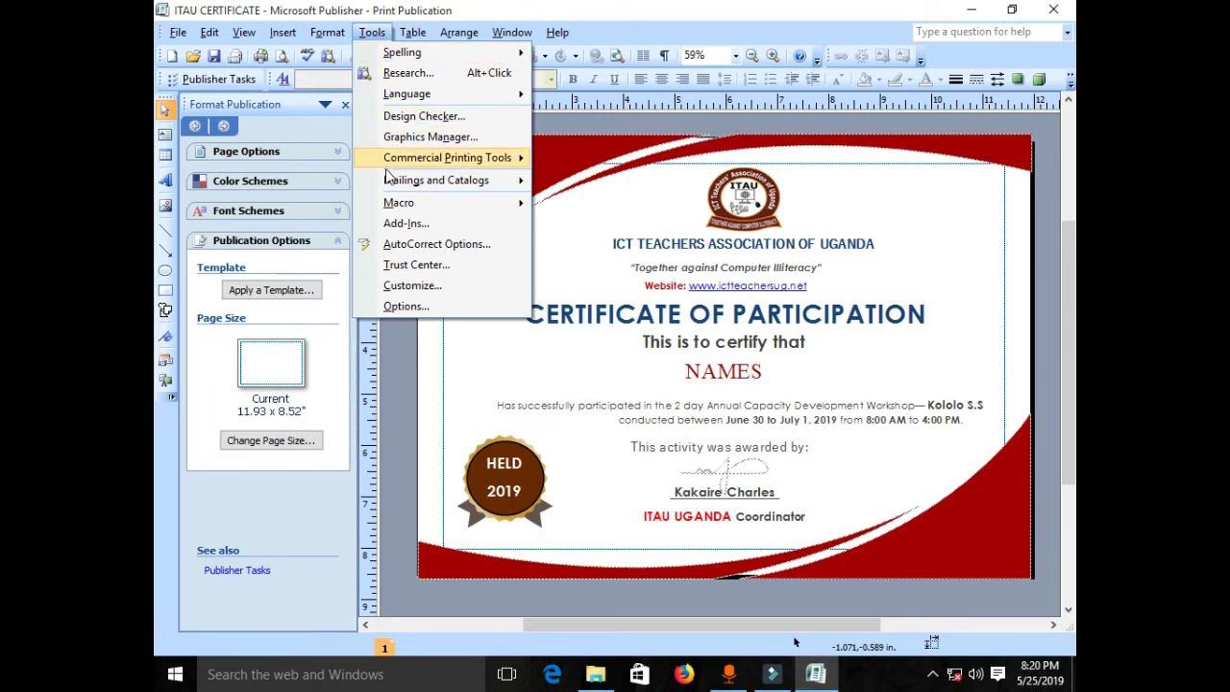
{"action": "mouse_move", "coordinate": [410, 188]}
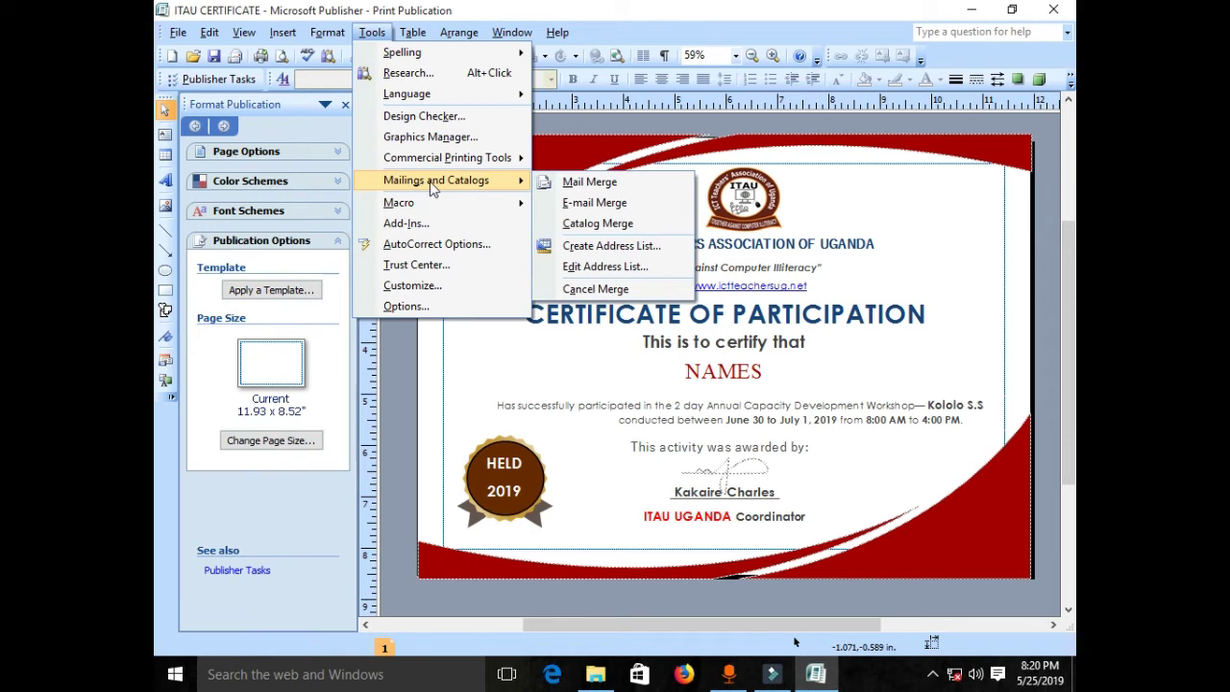
{"action": "left_click", "coordinate": [623, 187]}
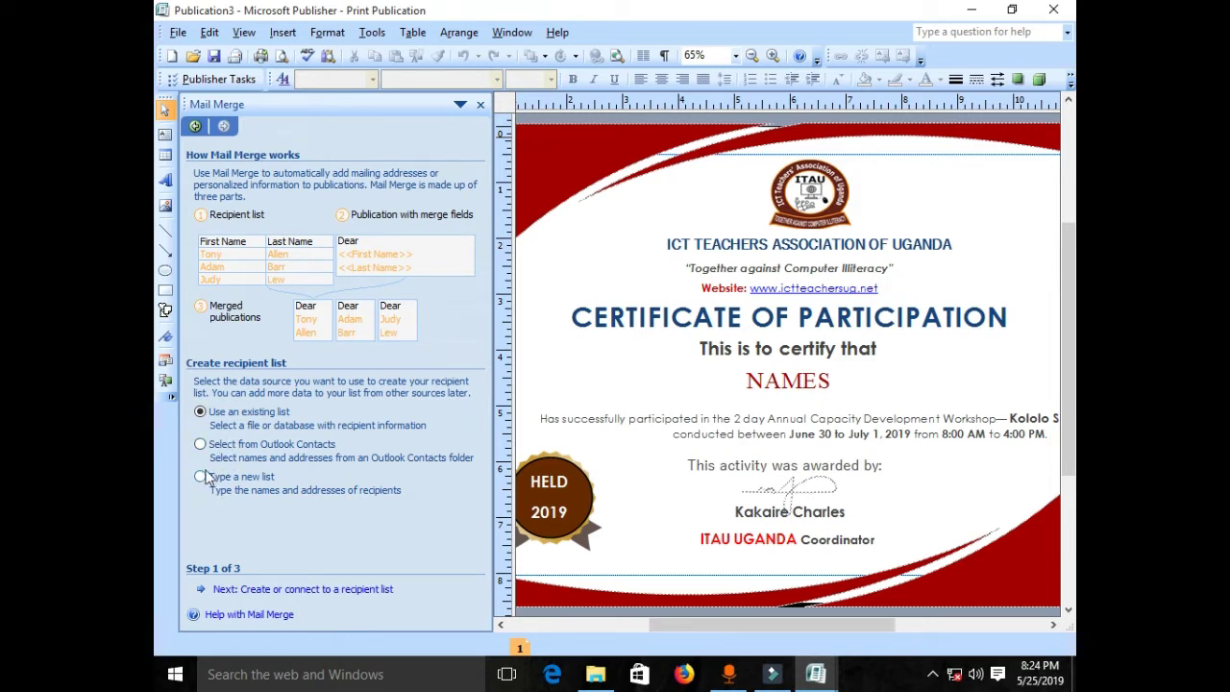
Choose 'Type a new list' to open an empty New Address List and move it aside
{"action": "left_click", "coordinate": [201, 483]}
{"action": "left_click", "coordinate": [268, 592]}
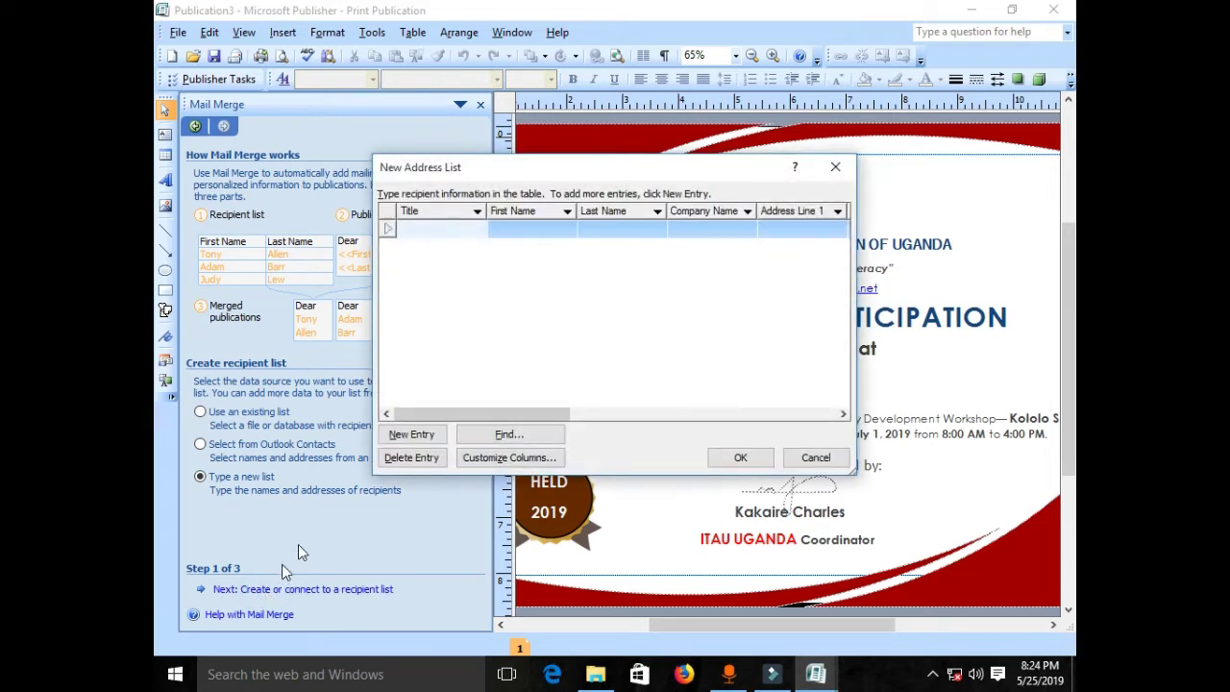
{"action": "left_click_drag", "start_coordinate": [524, 172], "coordinate": [650, 164]}
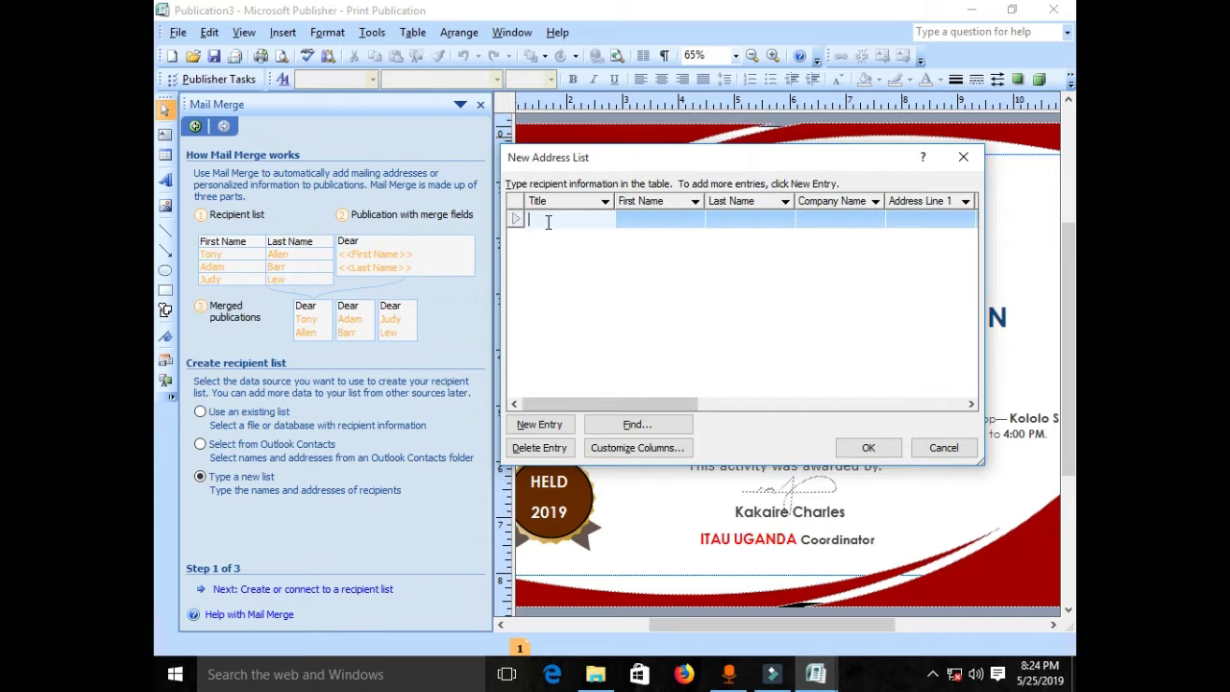
Enter the first recipient with title Mr., a first name and a last name
{"action": "type", "text": "Mr."}
{"action": "key", "text": "BackSpace"}
{"action": "key", "text": "BackSpace"}
{"action": "key", "text": "BackSpace"}
{"action": "type", "text": "Mr/"}
{"action": "key", "text": "Tab"}
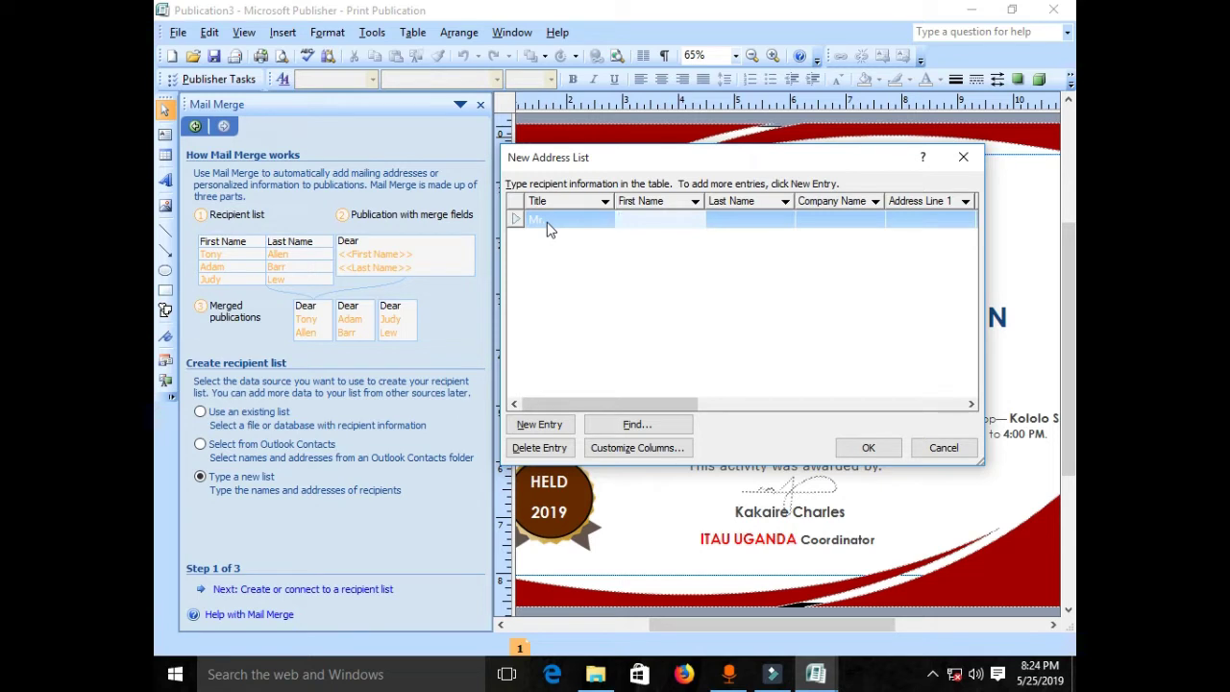
{"action": "key", "text": "Tab"}
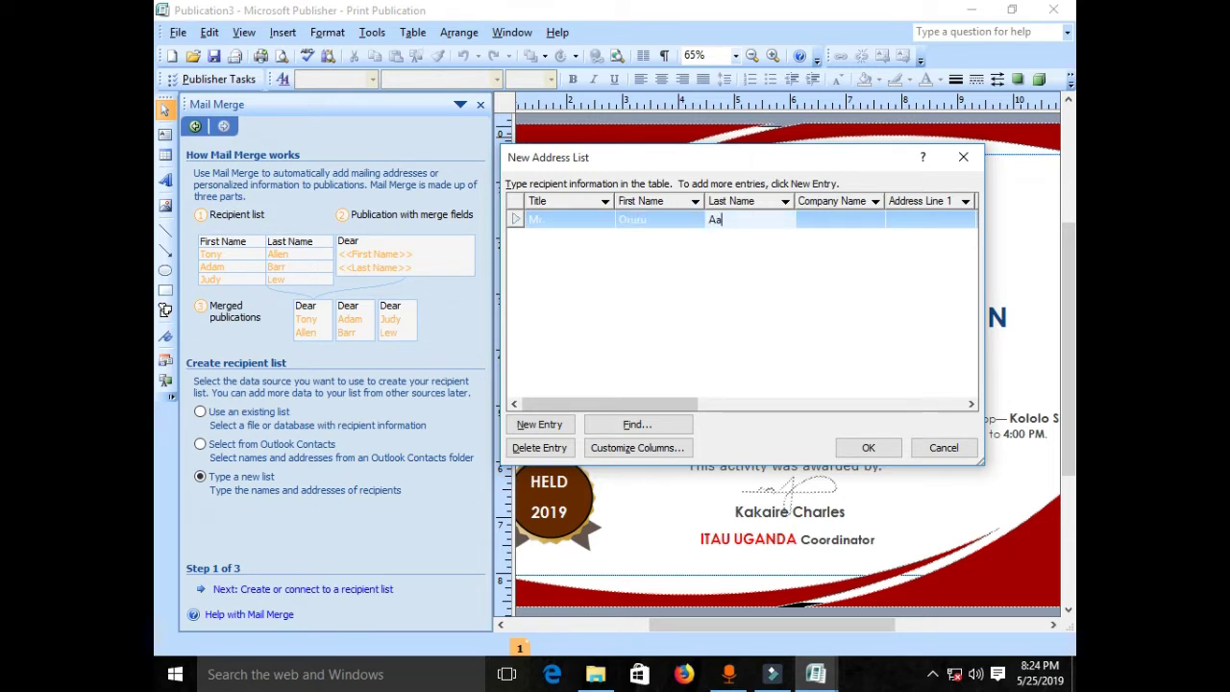
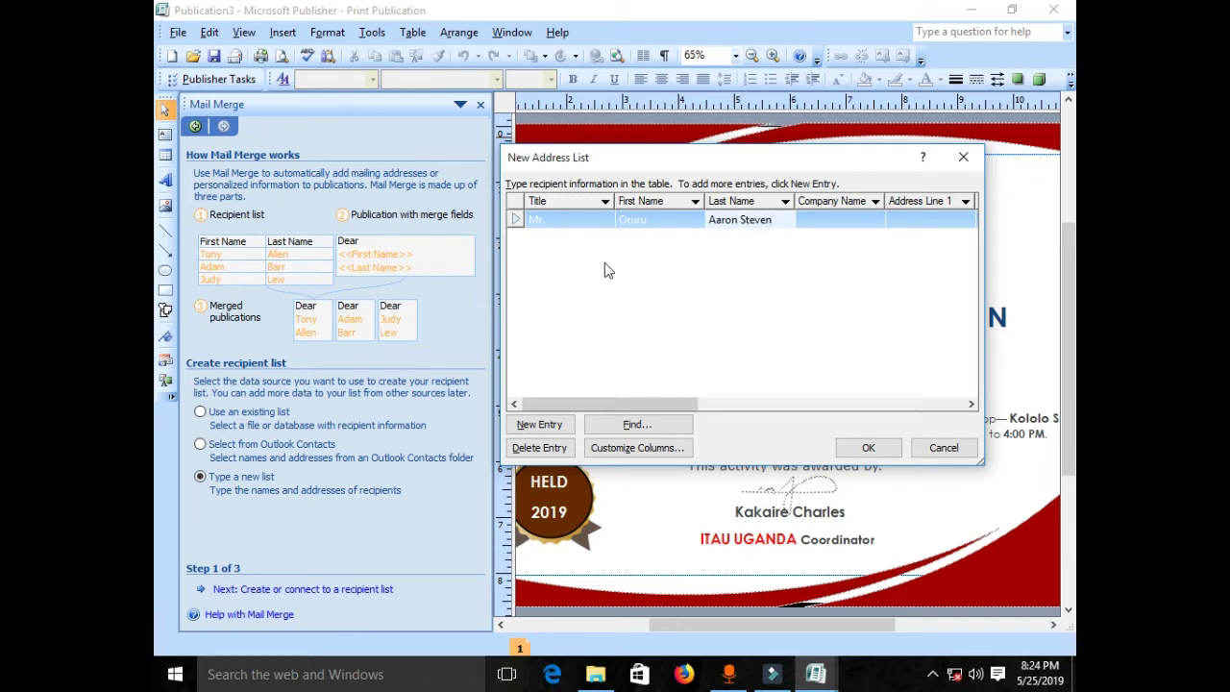
Add a second recipient with title Mr., a first name and a last name
{"action": "left_click", "coordinate": [539, 424]}
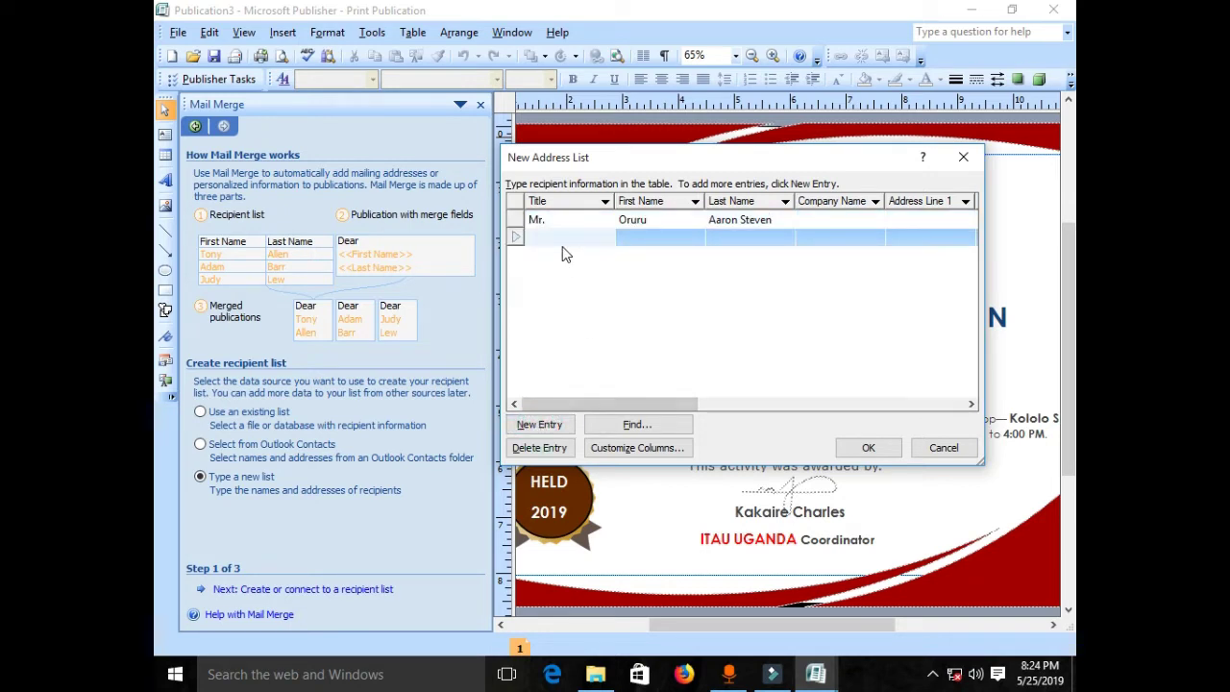
{"action": "type", "text": "Mr"}
{"action": "key", "text": "Tab"}
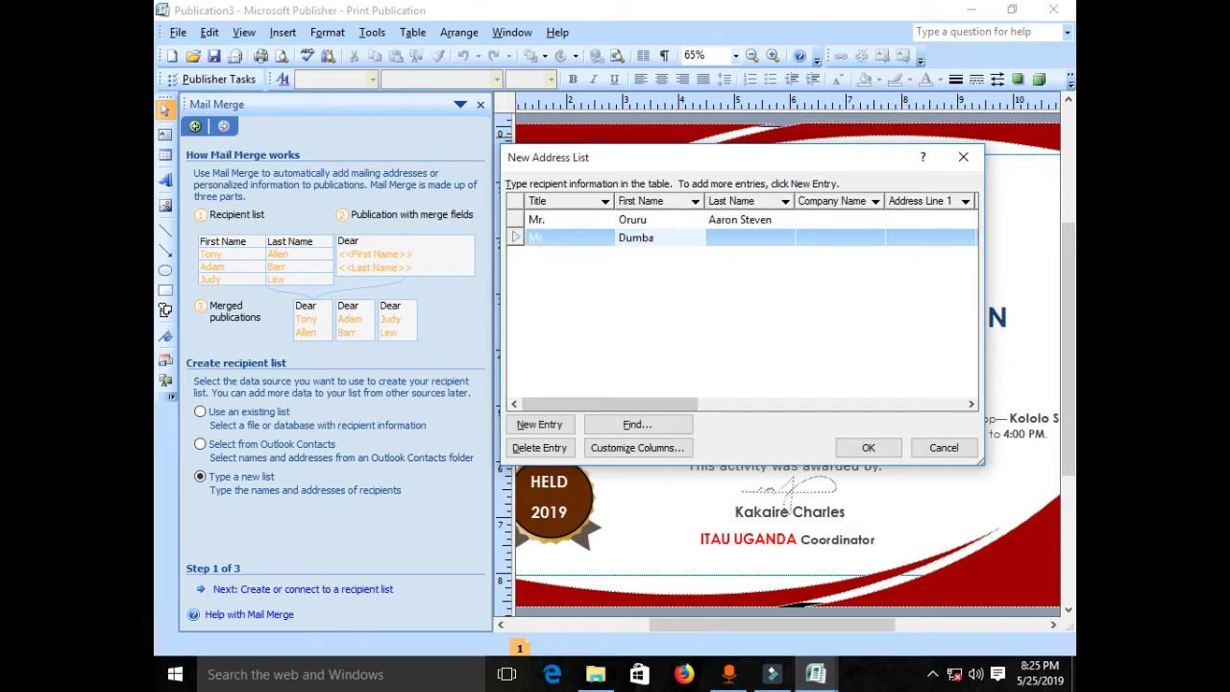
{"action": "key", "text": "Tab"}
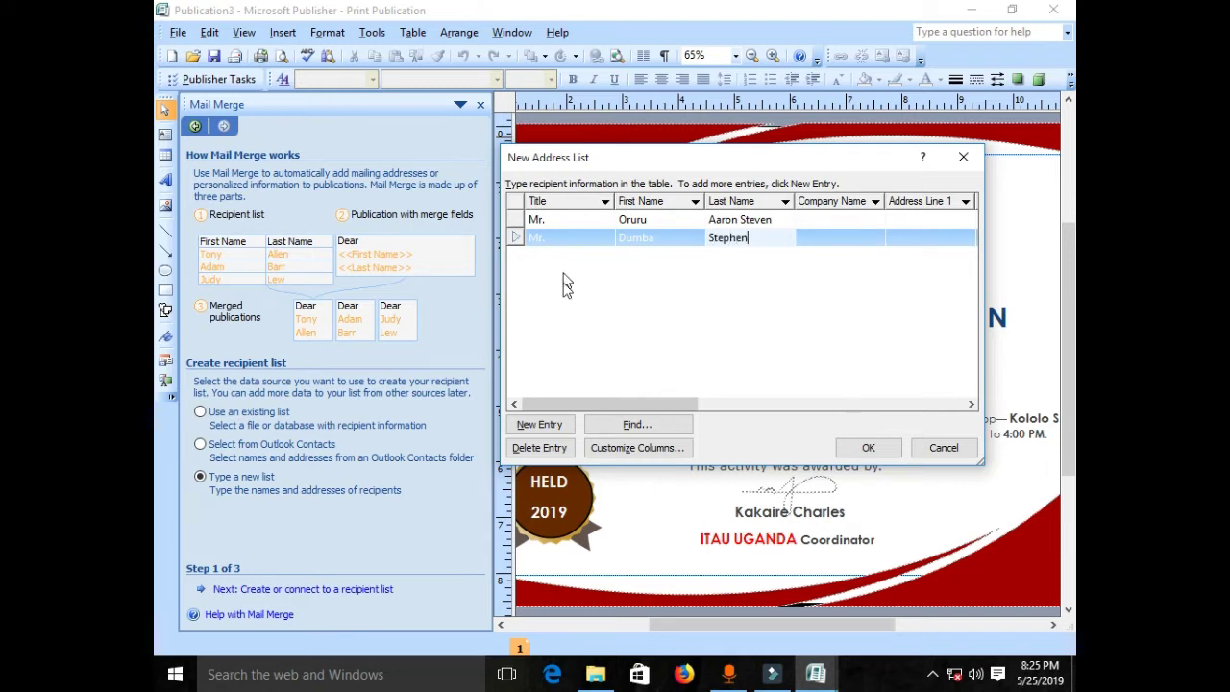
Add a third recipient with title Mrs., a first name and a last name
{"action": "left_click", "coordinate": [538, 428]}
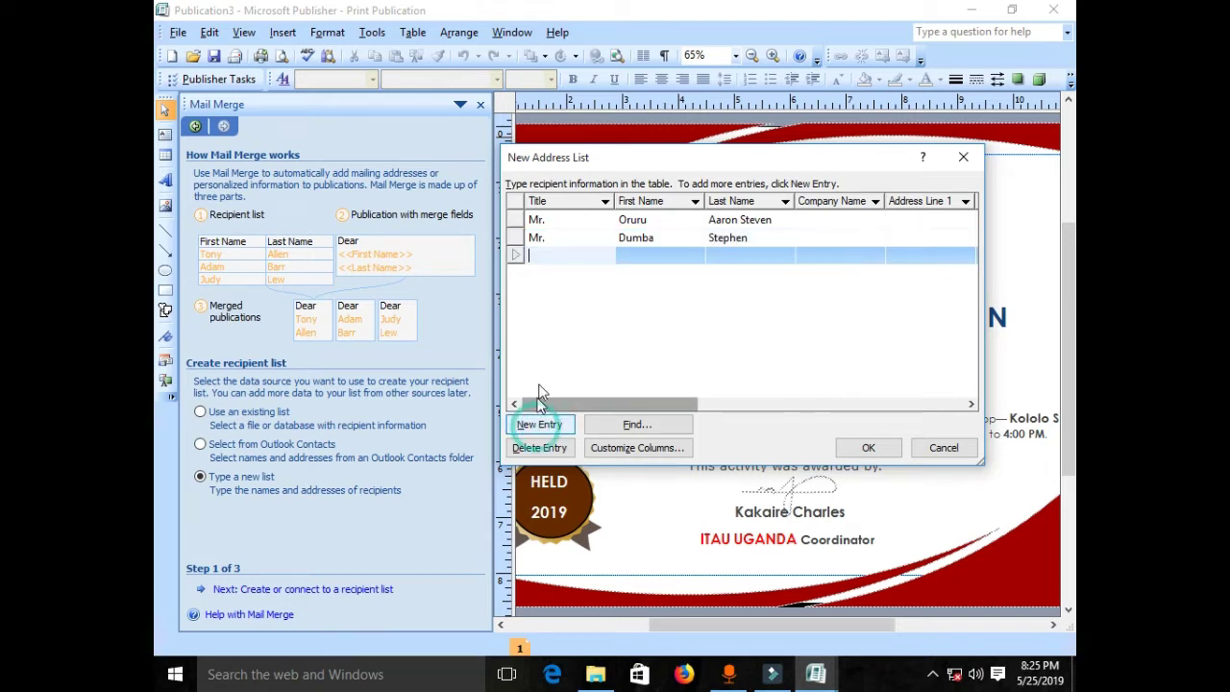
{"action": "type", "text": "Mr"}
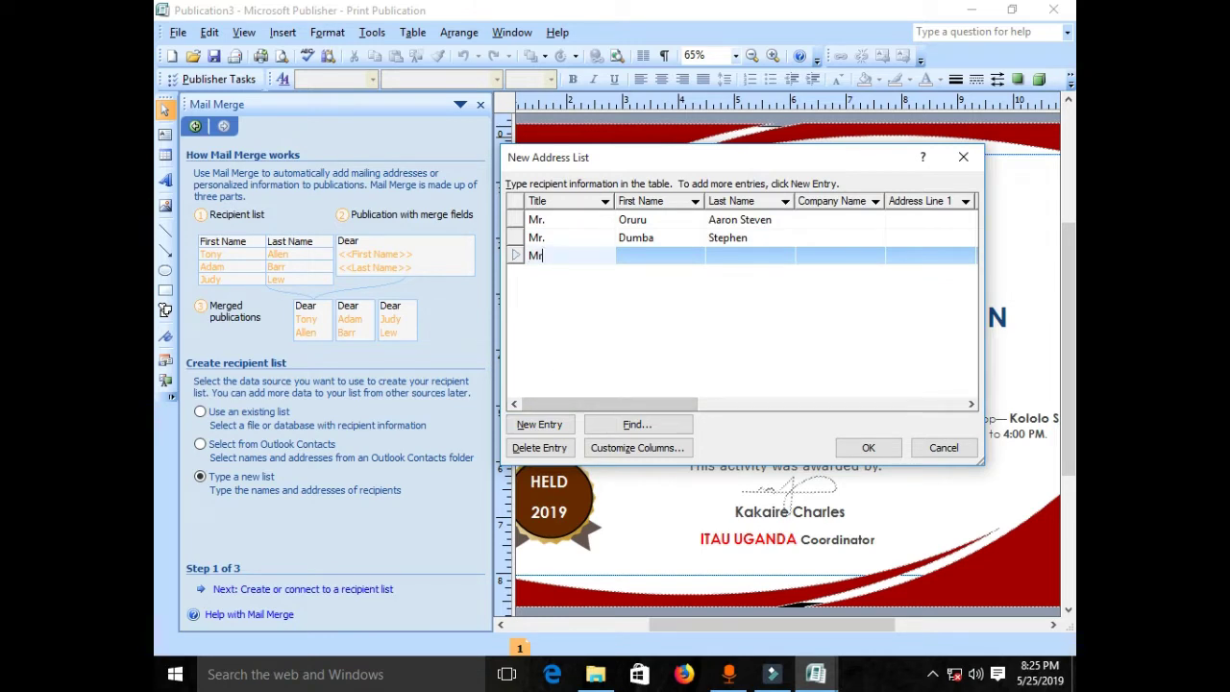
{"action": "type", "text": "s."}
{"action": "key", "text": "Tab"}
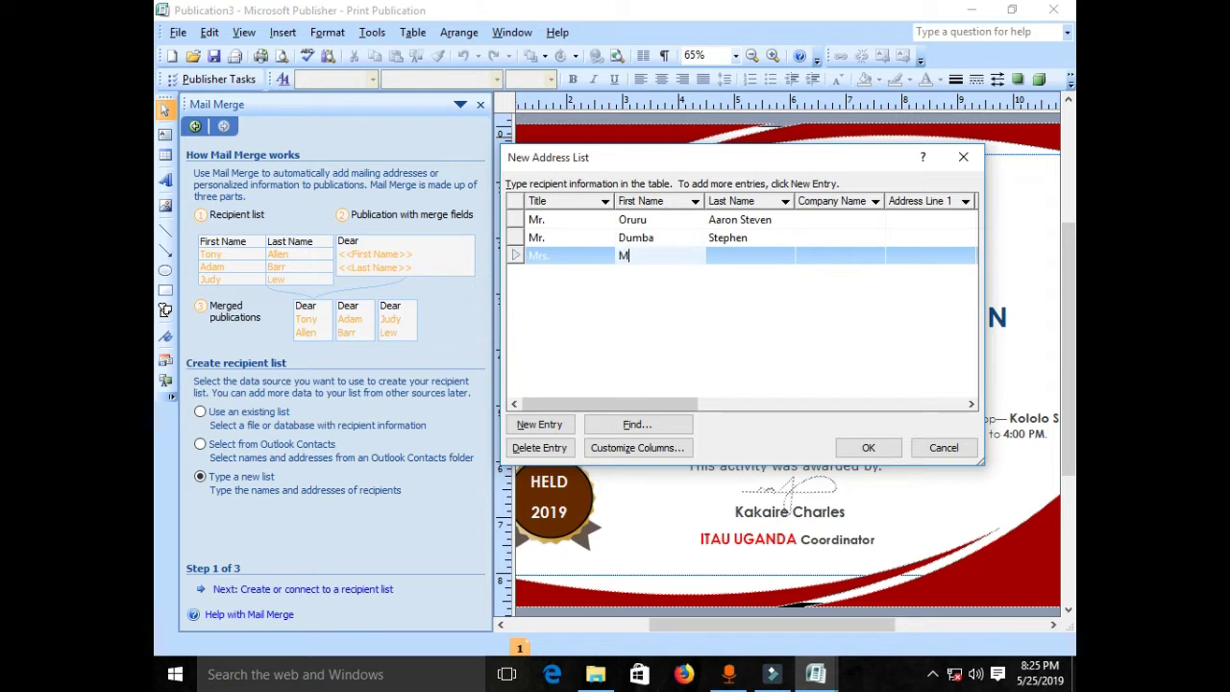
{"action": "key", "text": "Tab"}
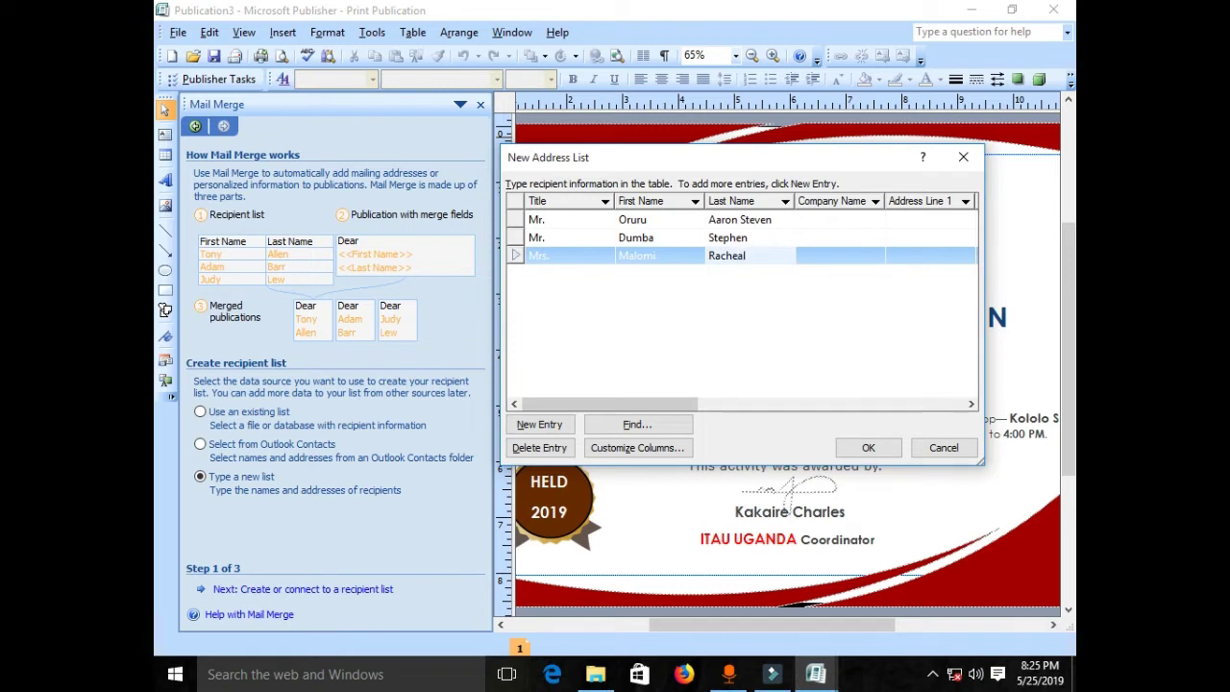
Add a fourth recipient with title Mr., a first and last name, and start a fifth row
{"action": "left_click", "coordinate": [549, 425]}
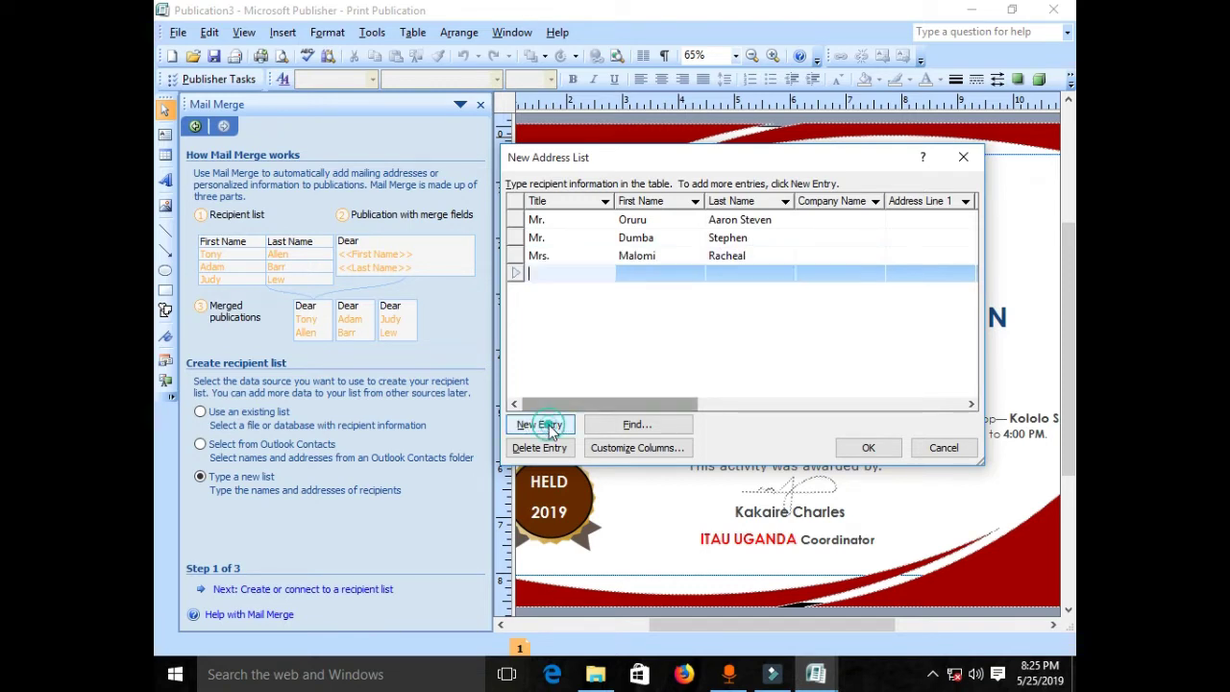
{"action": "type", "text": "Mr."}
{"action": "key", "text": "Tab"}
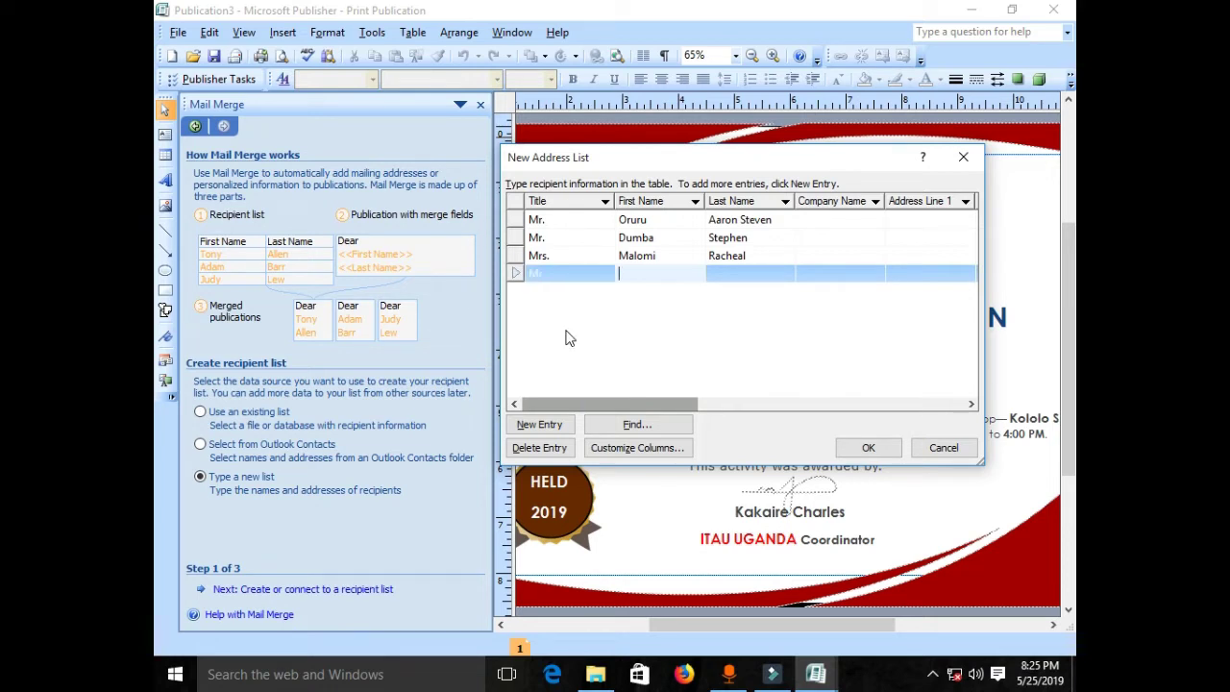
{"action": "key", "text": "Tab"}
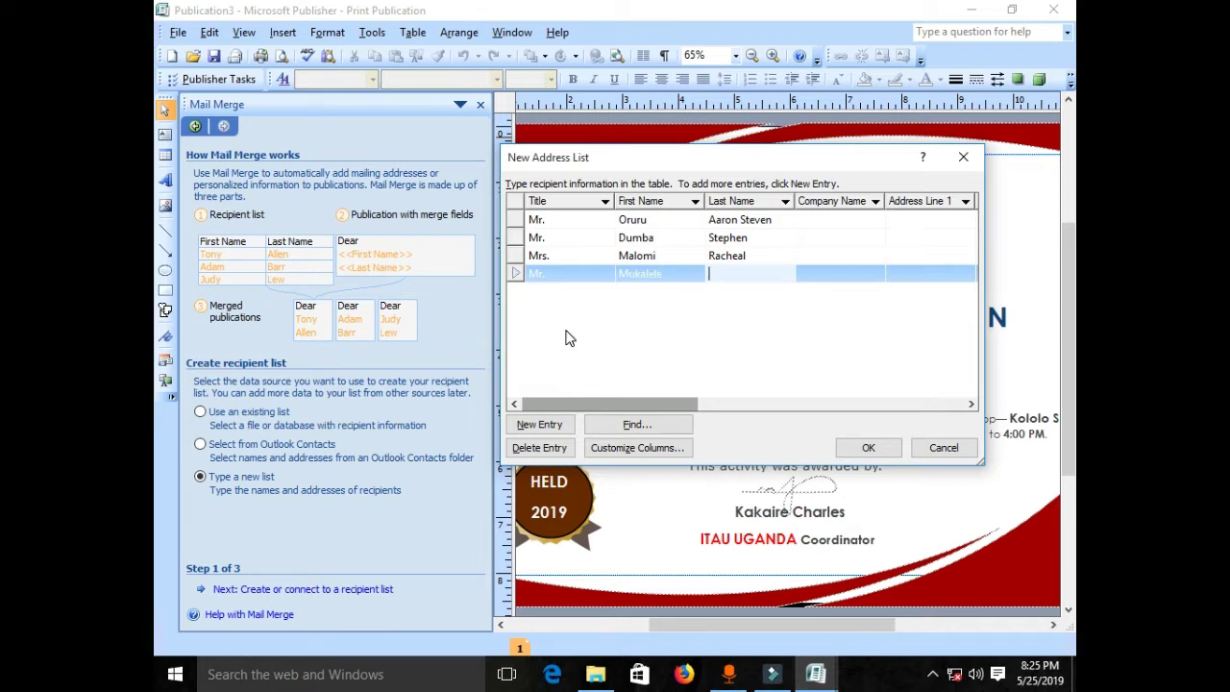
{"action": "left_click", "coordinate": [539, 424]}
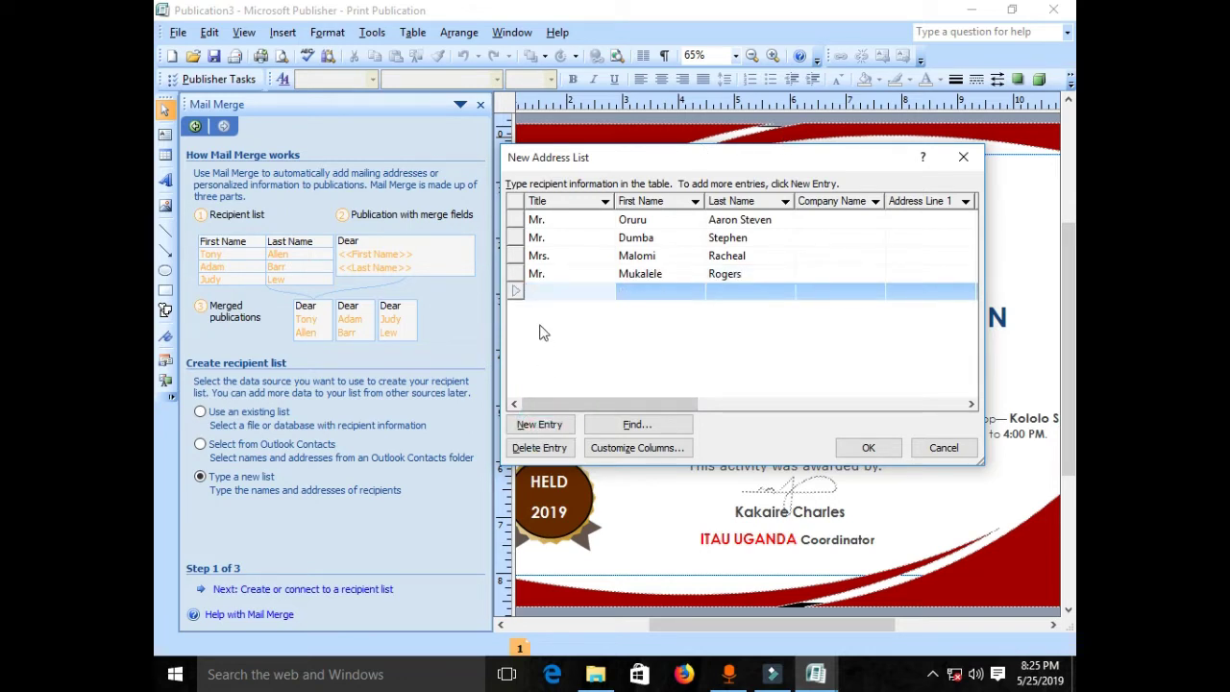
Fill the fifth recipient as Mrs. with first and last name, correcting the misspelled last name
{"action": "type", "text": "Mrs."}
{"action": "key", "text": "Tab"}
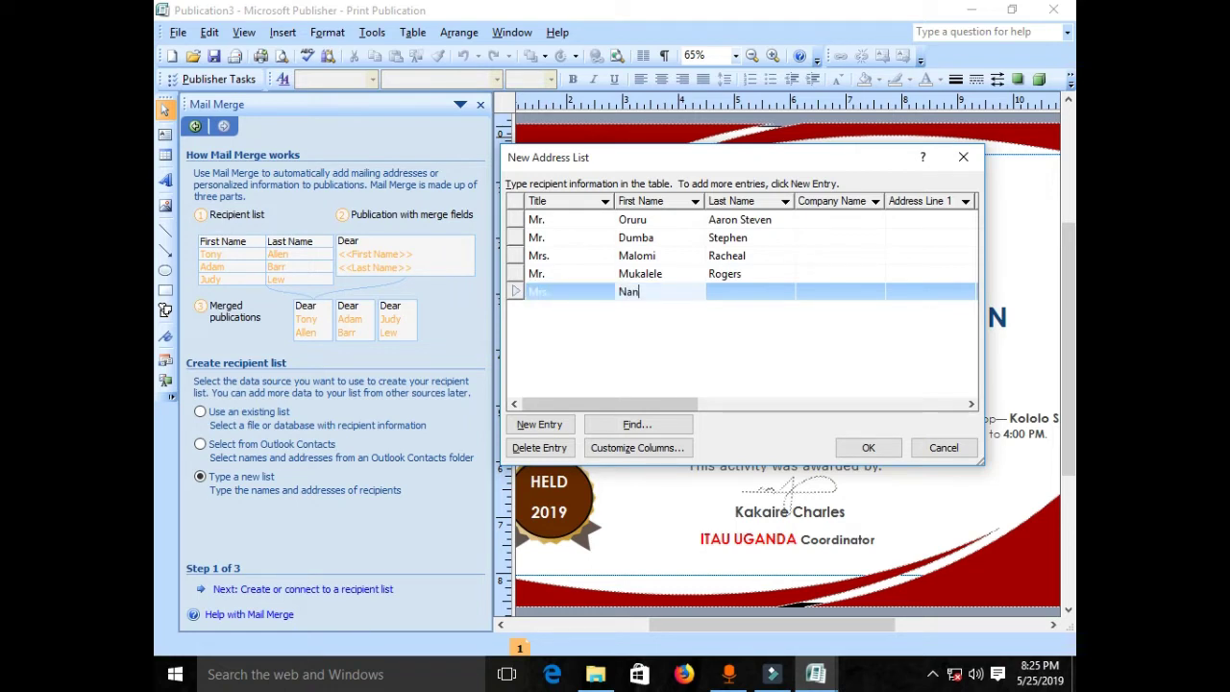
{"action": "key", "text": "Tab"}
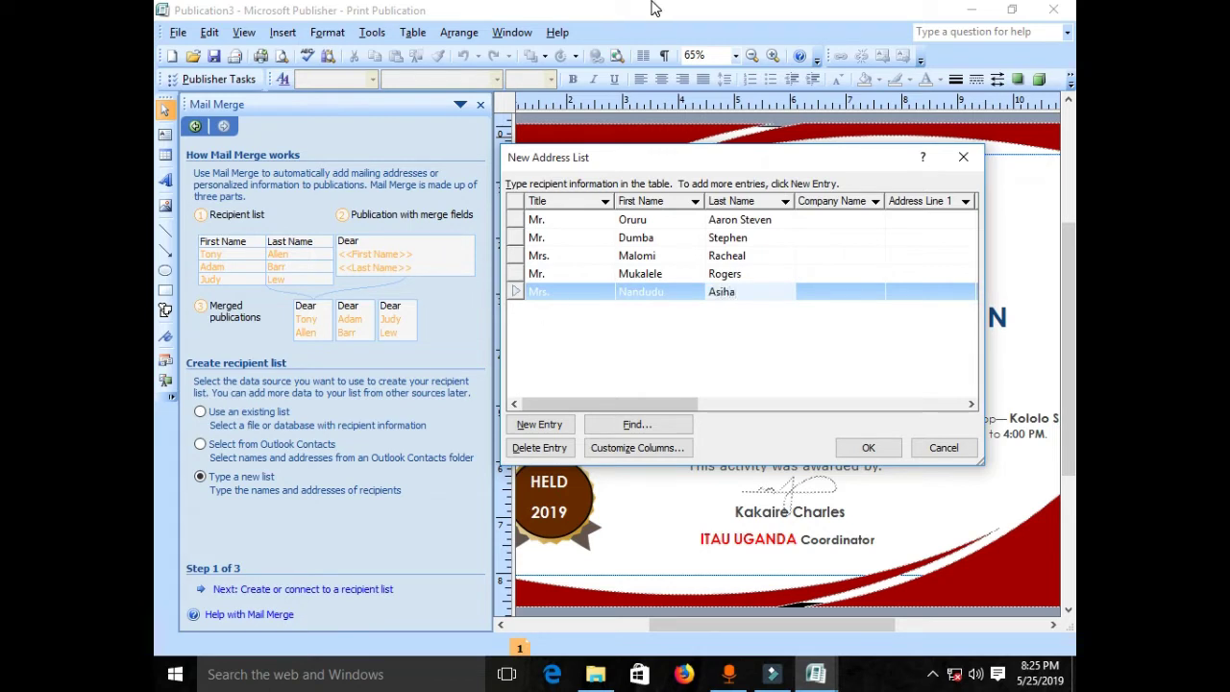
{"action": "double_click", "coordinate": [736, 289]}
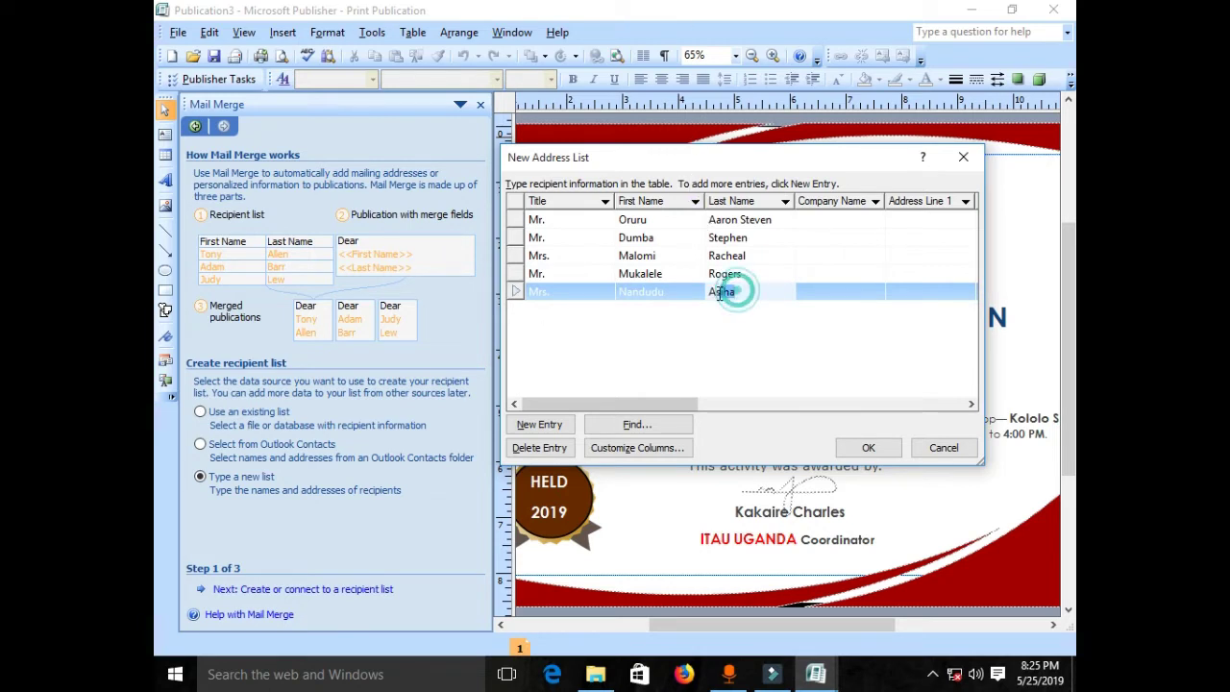
{"action": "type", "text": "Aisha"}
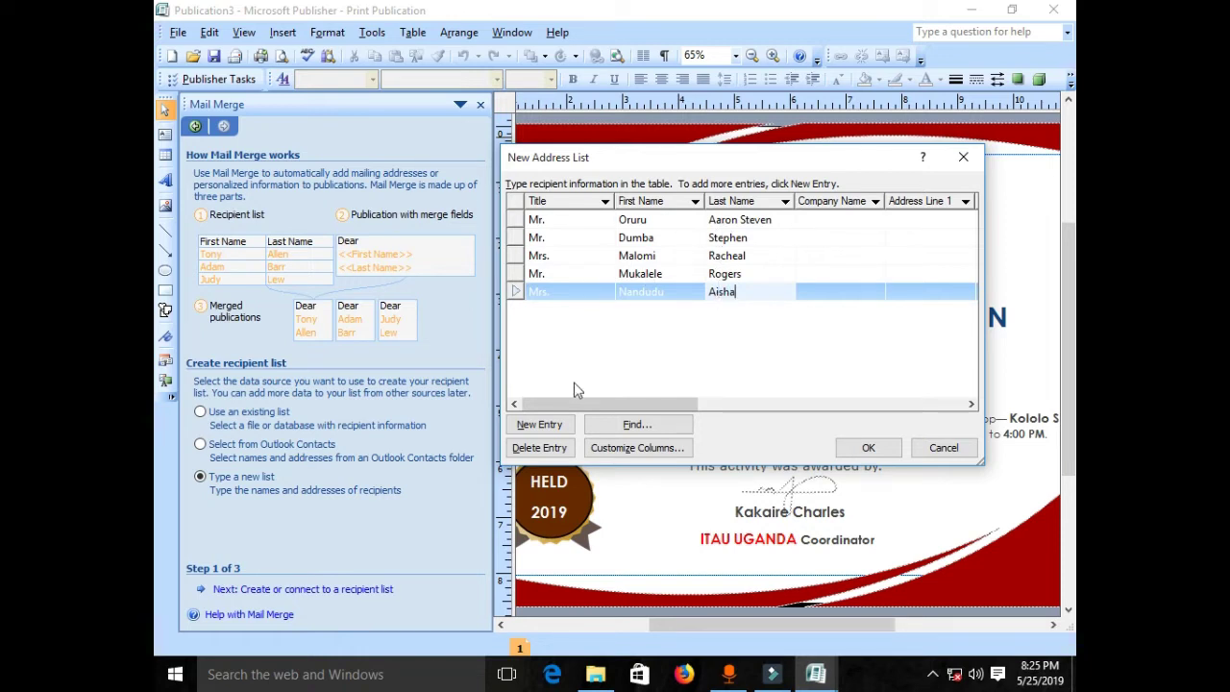
Add a sixth recipient with title Mr., a first name and a corrected last name
{"action": "left_click", "coordinate": [540, 425]}
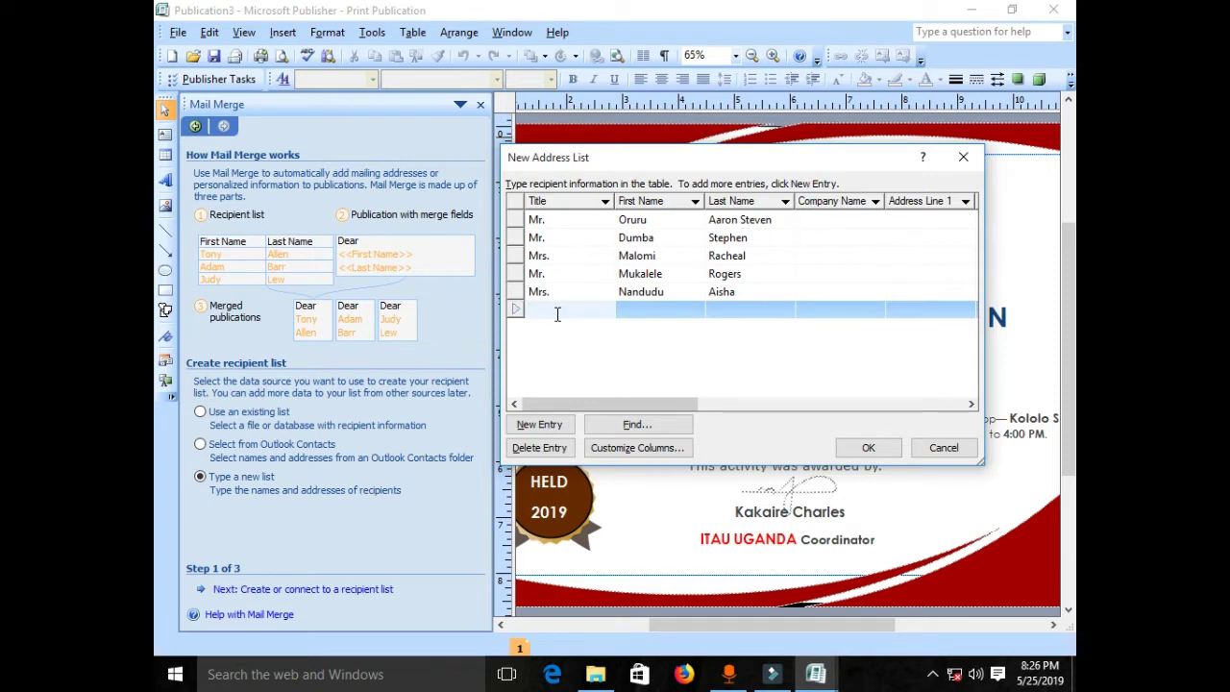
{"action": "type", "text": "Mr."}
{"action": "key", "text": "Tab"}
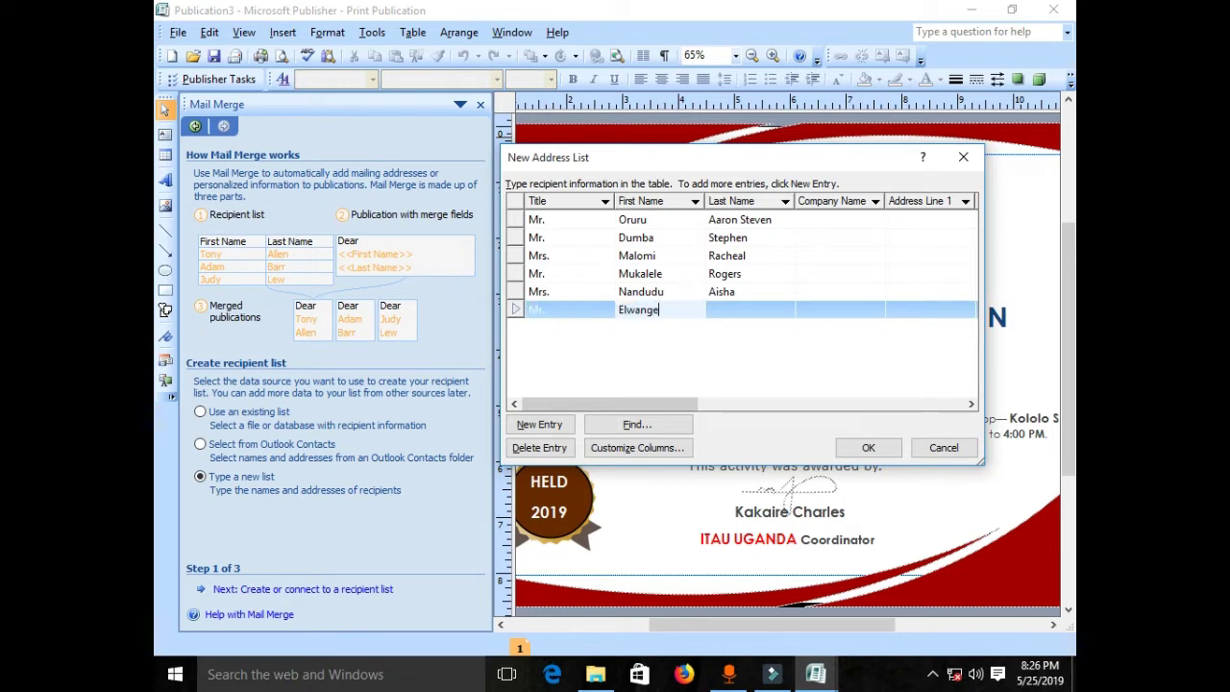
{"action": "key", "text": "Tab"}
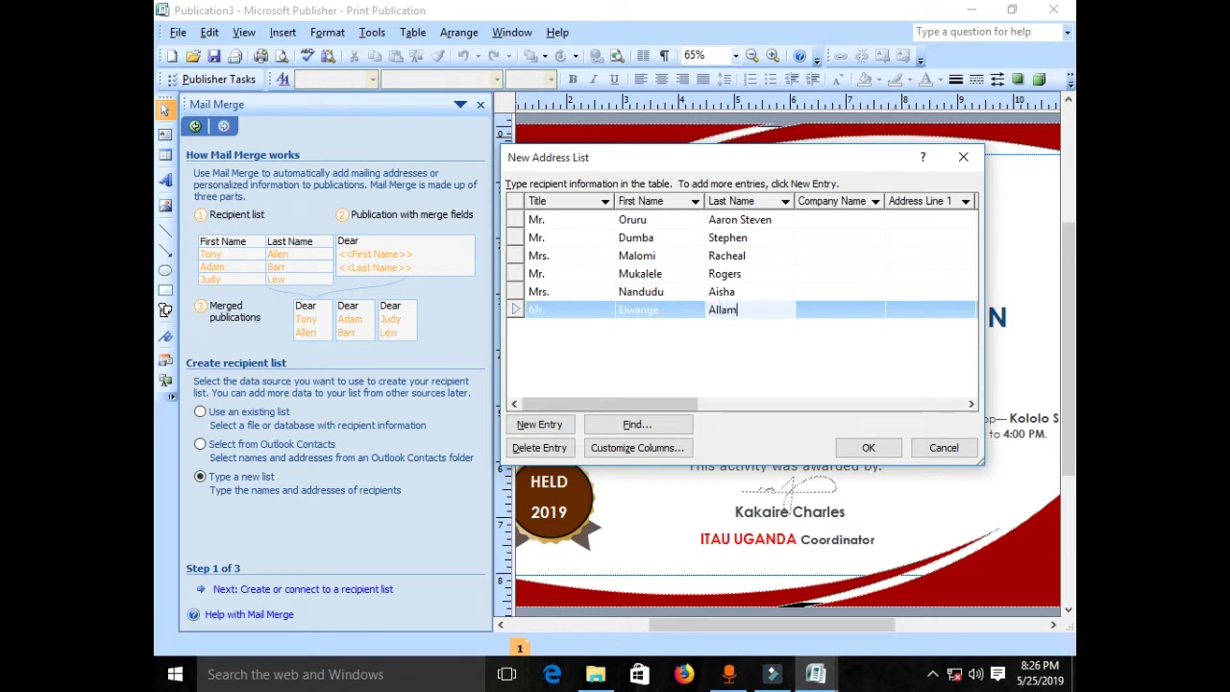
Add a seventh recipient with title Mrs., a first name and a last name
{"action": "left_click", "coordinate": [529, 424]}
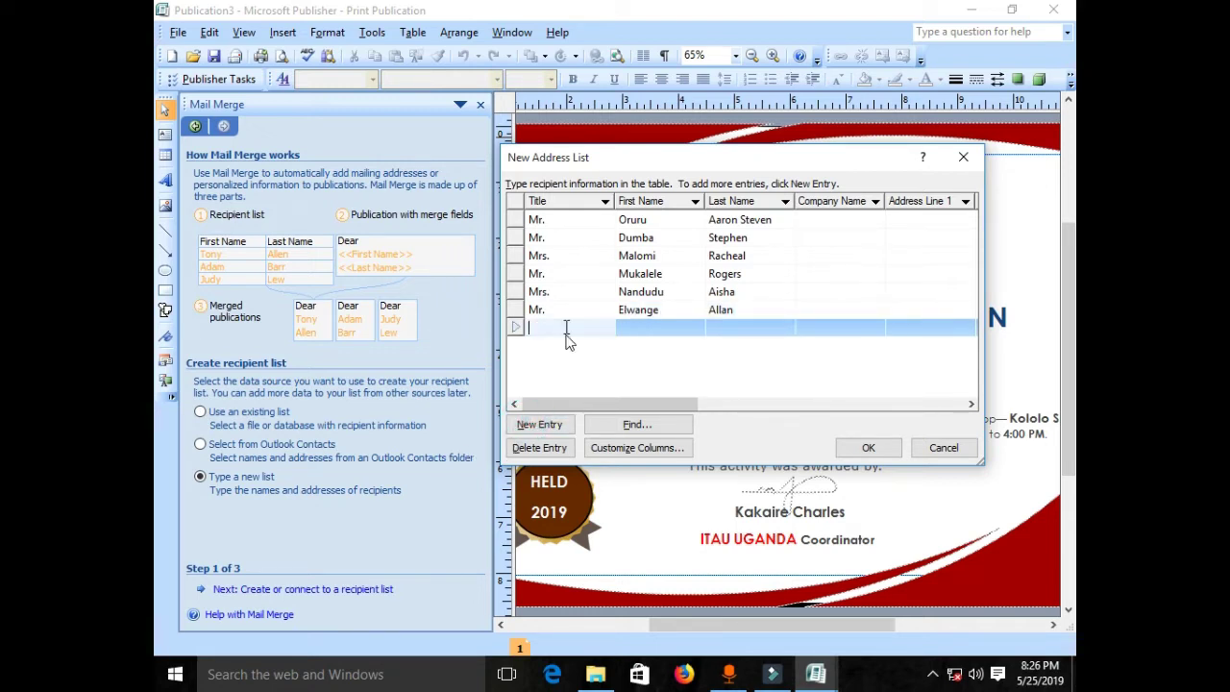
{"action": "type", "text": "Mrs."}
{"action": "key", "text": "Tab"}
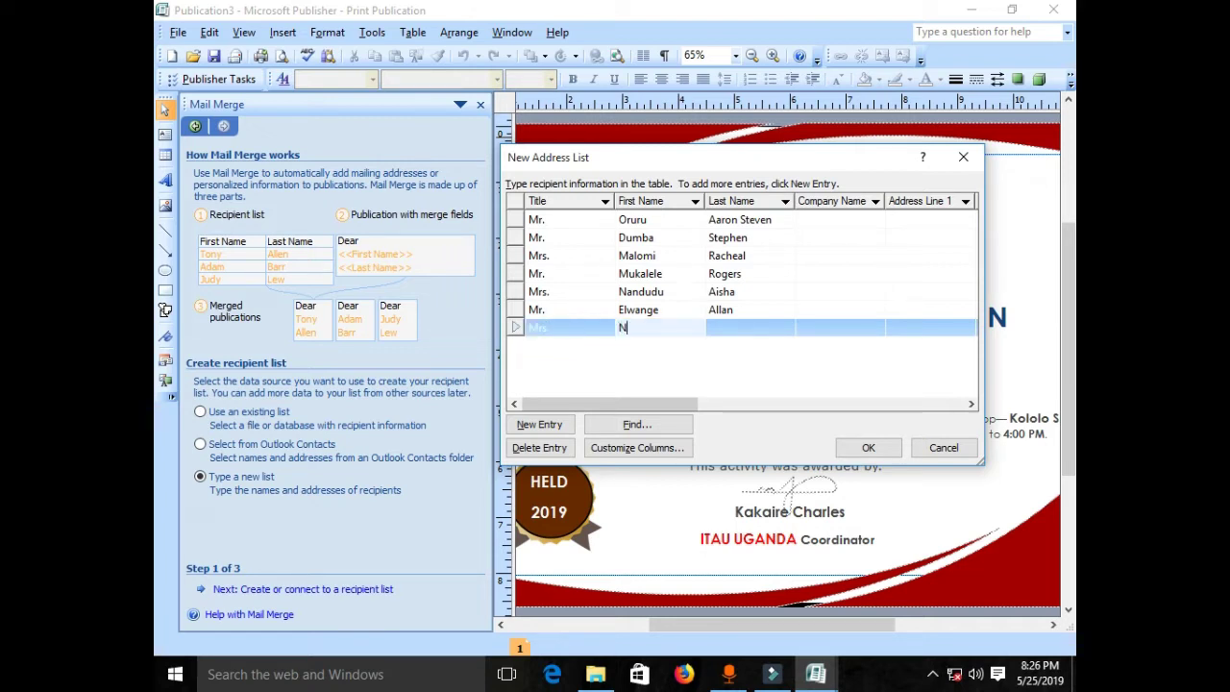
{"action": "key", "text": "Tab"}
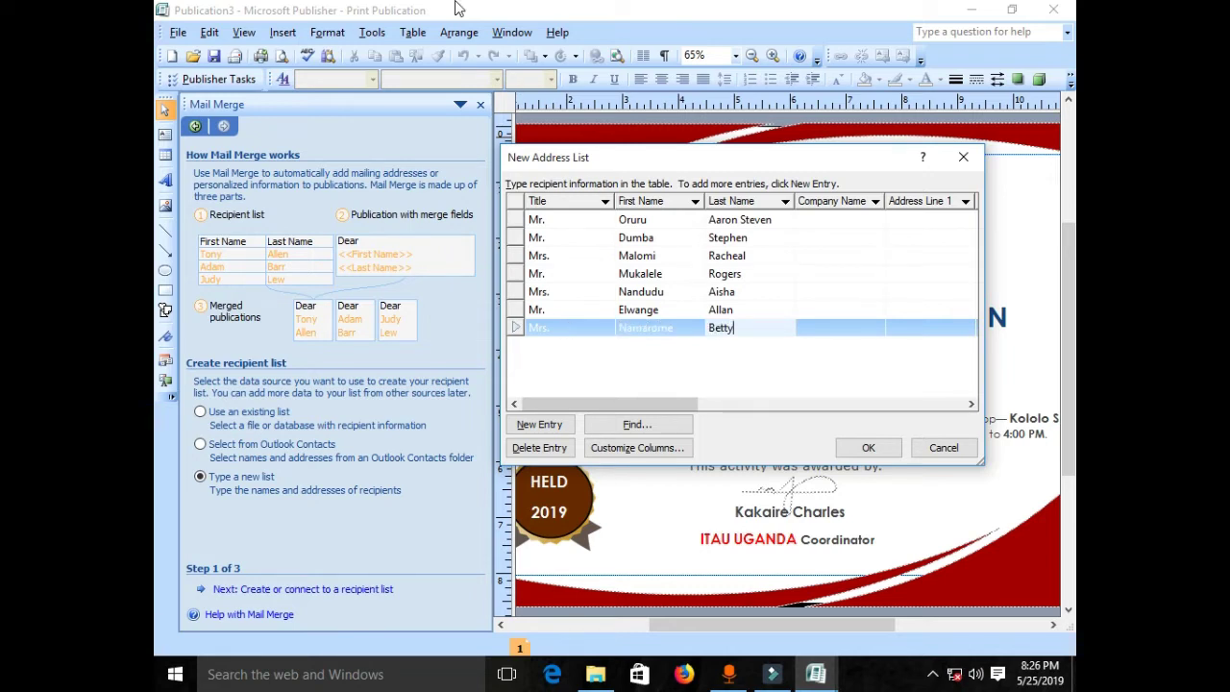
Add an eighth recipient with title Mr., a first name and a last name
{"action": "left_click", "coordinate": [557, 426]}
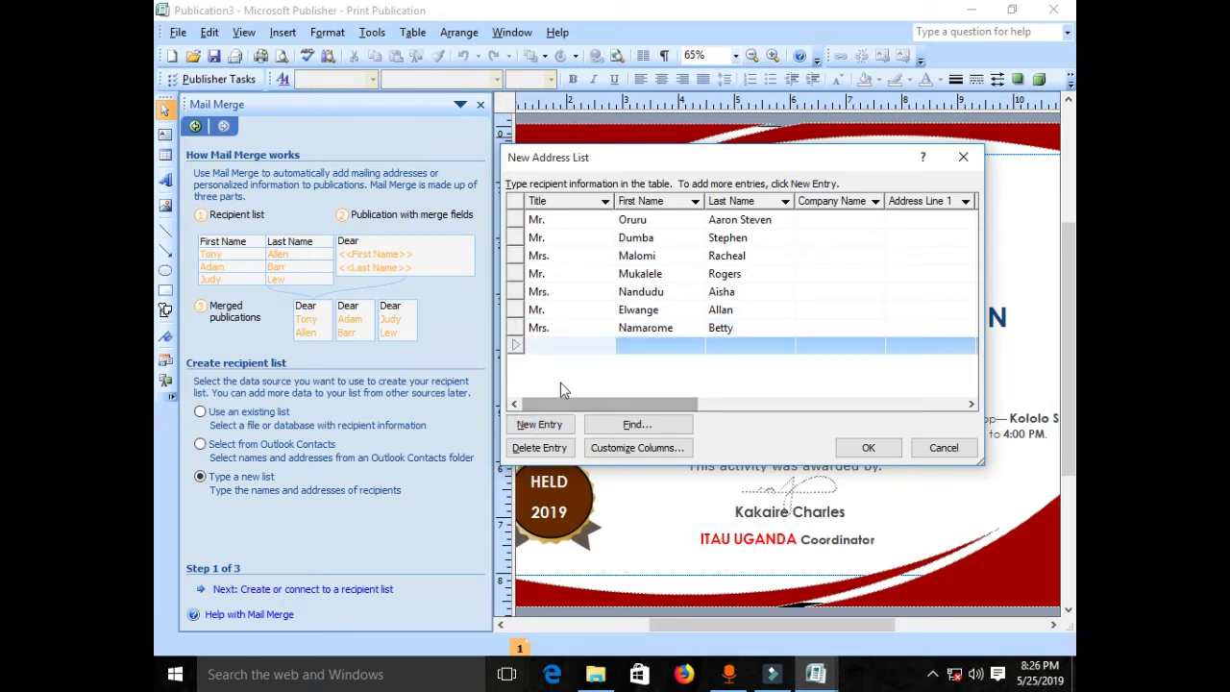
{"action": "type", "text": "Mr."}
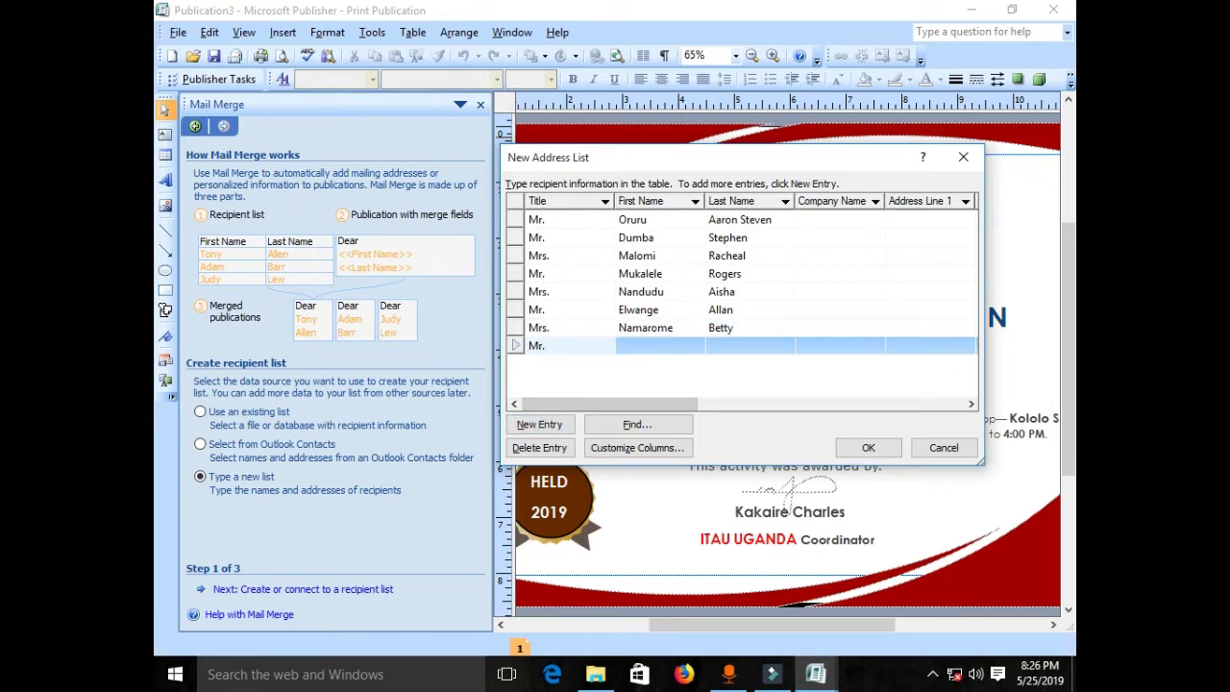
{"action": "key", "text": "Tab"}
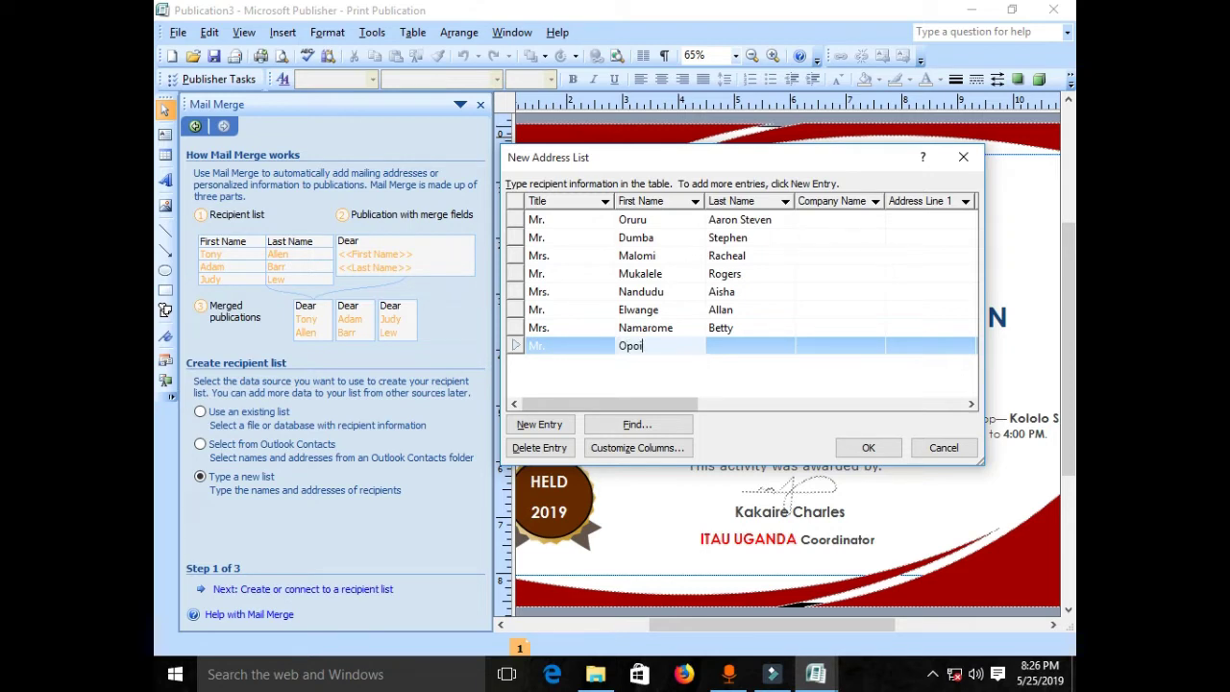
{"action": "key", "text": "Tab"}
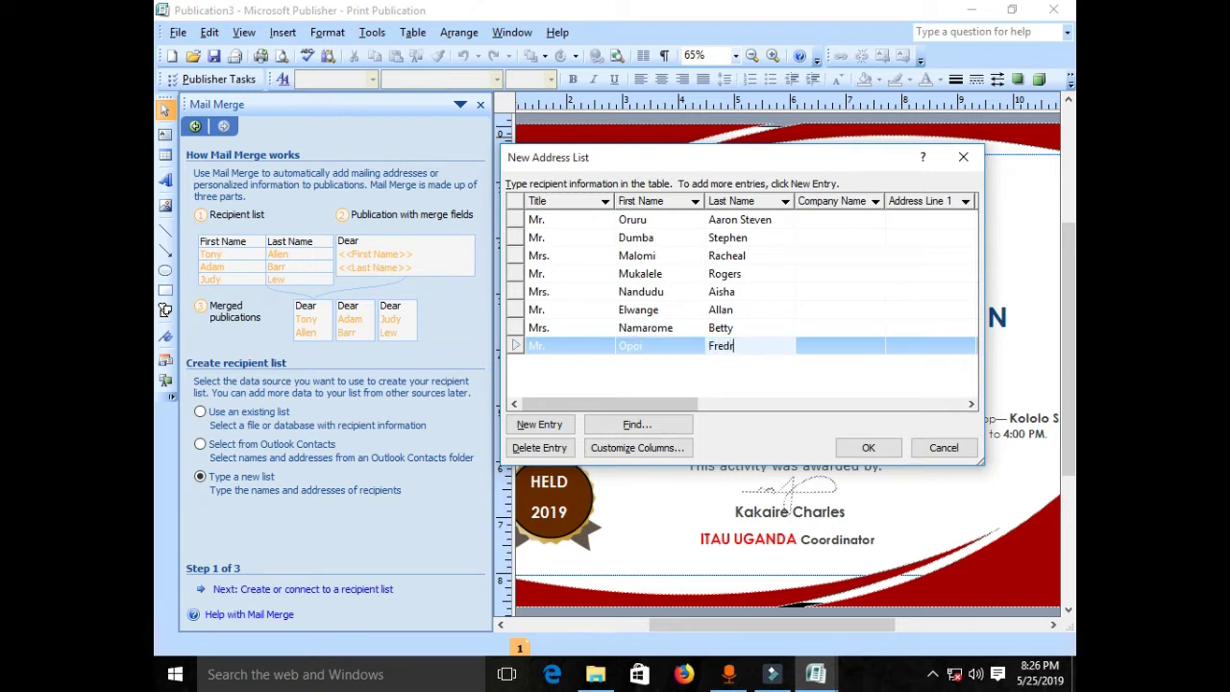
Add a ninth recipient with title Mrs., a first name and a last name
{"action": "left_click", "coordinate": [541, 423]}
{"action": "type", "text": "Mrs."}
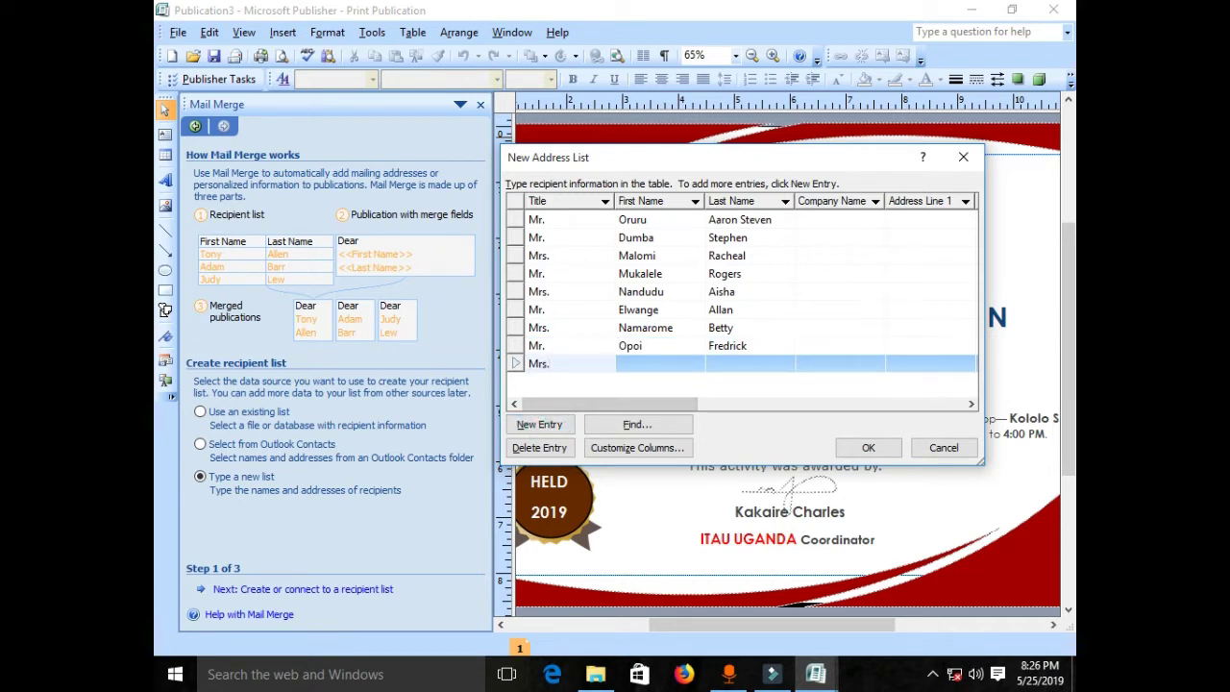
{"action": "key", "text": "Tab"}
{"action": "key", "text": "Tab"}
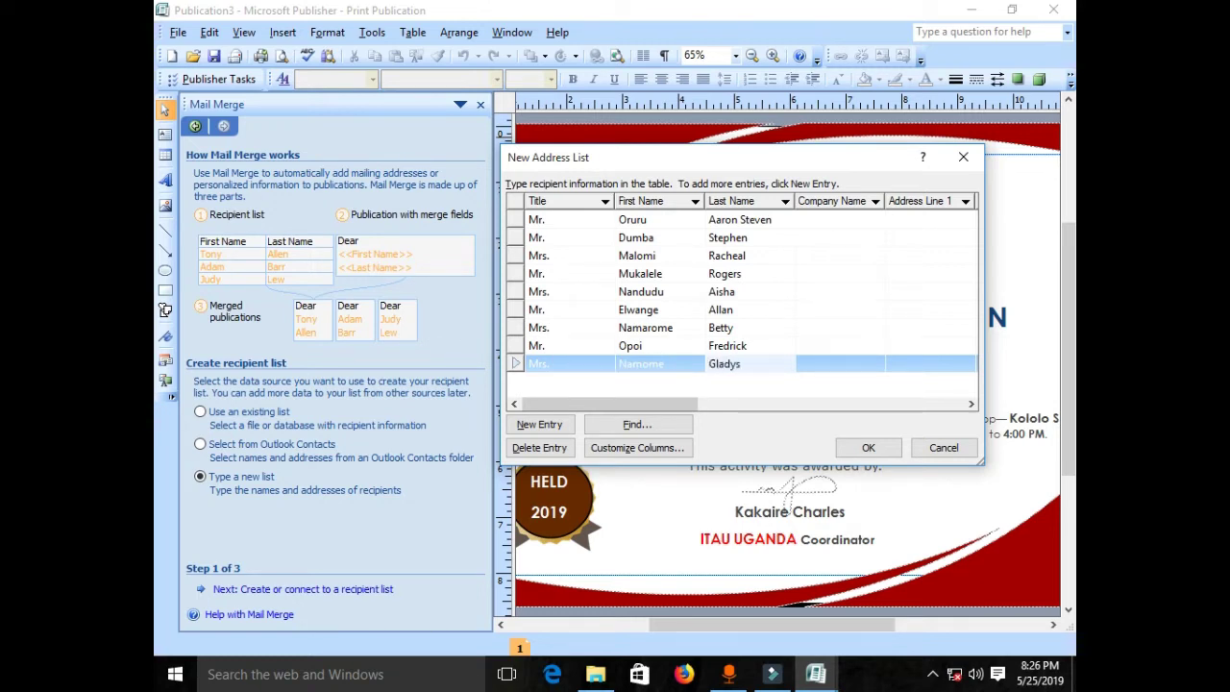
Add a tenth recipient titled Mr, capitalize the last name, and confirm the list with OK
{"action": "left_click", "coordinate": [550, 430]}
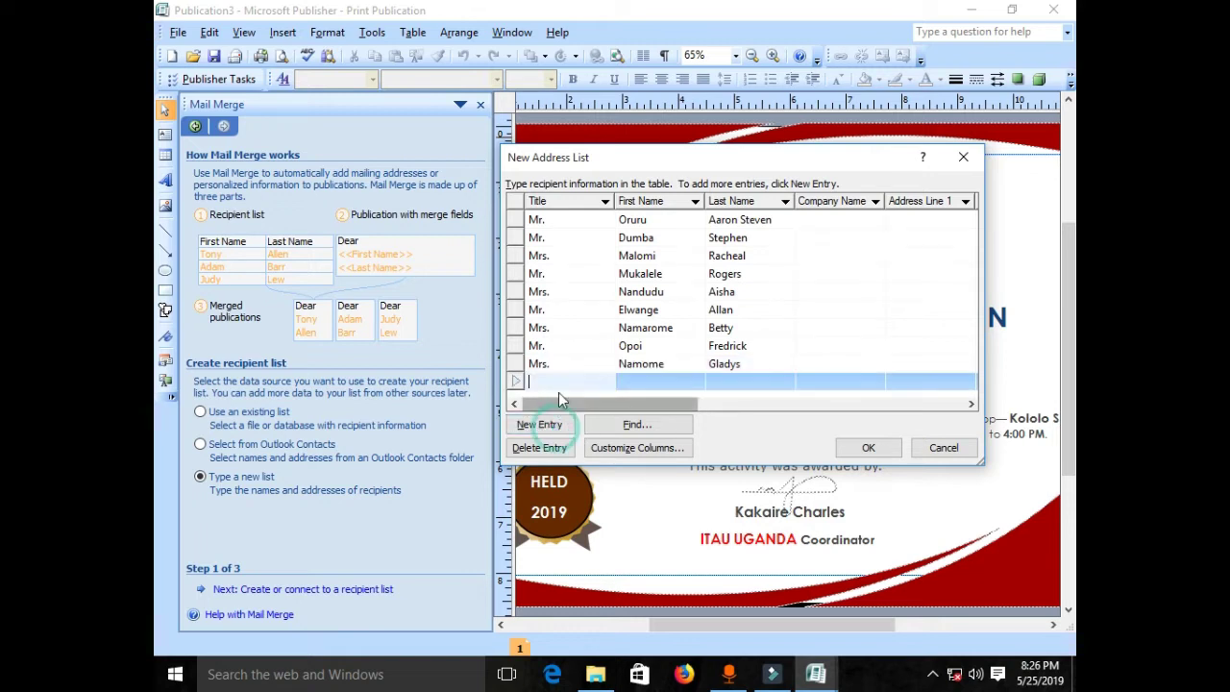
{"action": "type", "text": "Mr."}
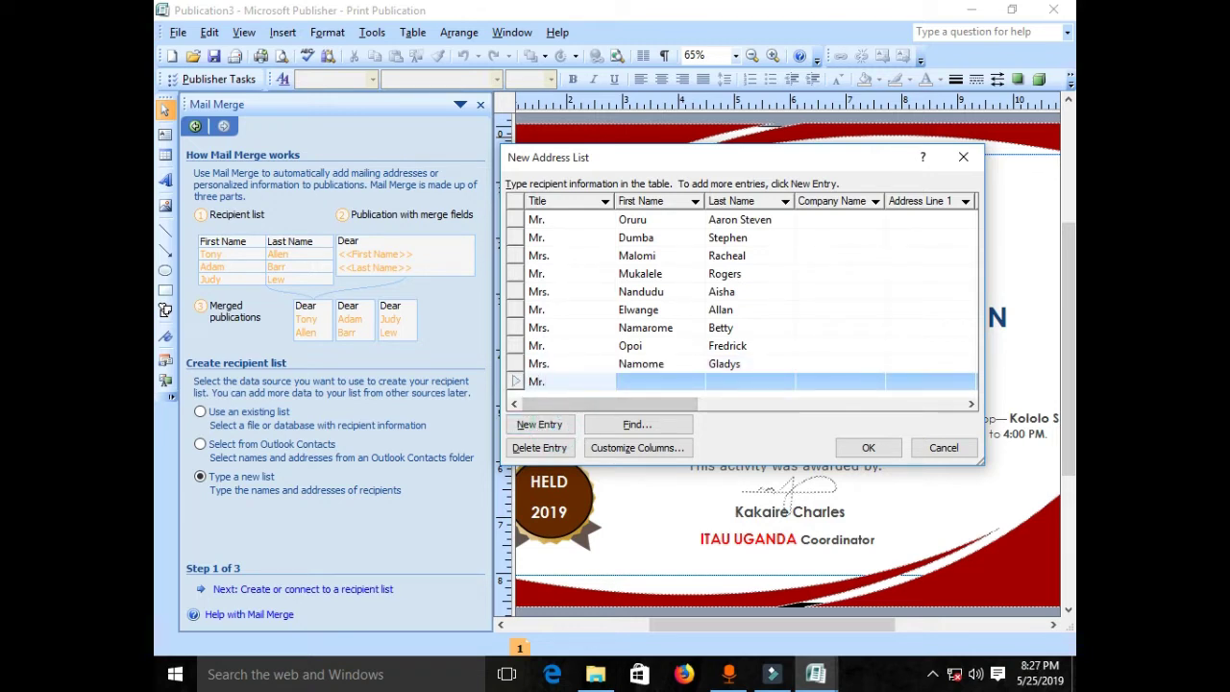
{"action": "key", "text": "Tab"}
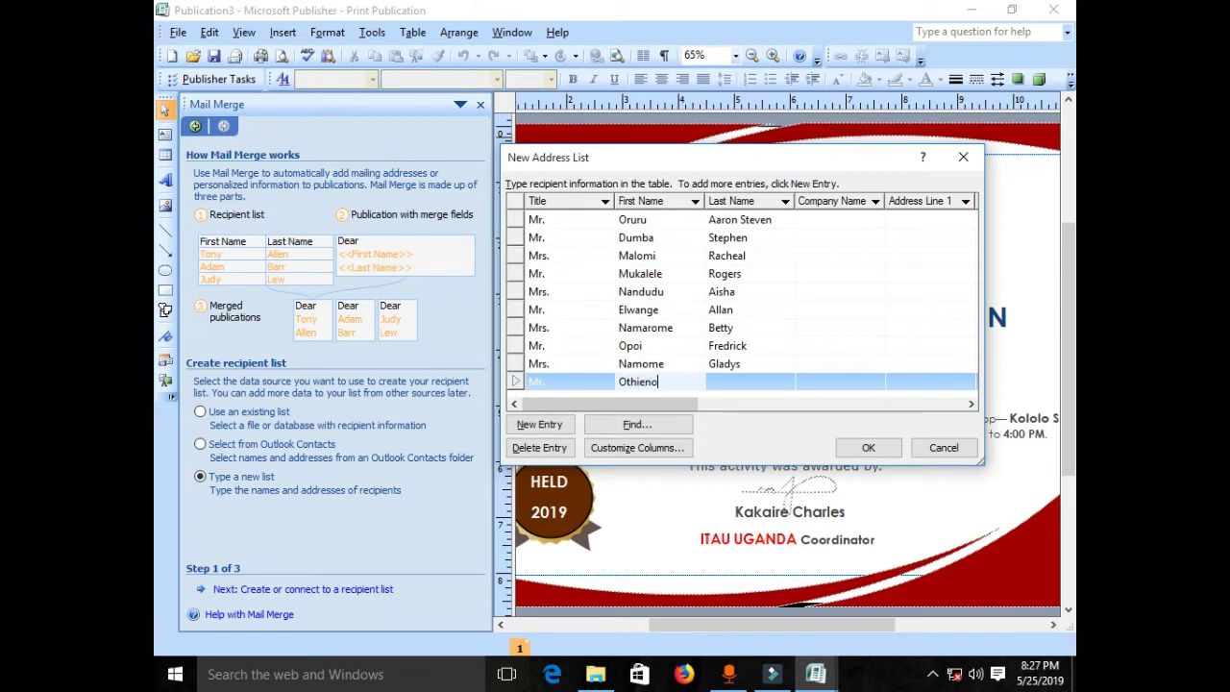
{"action": "key", "text": "Tab"}
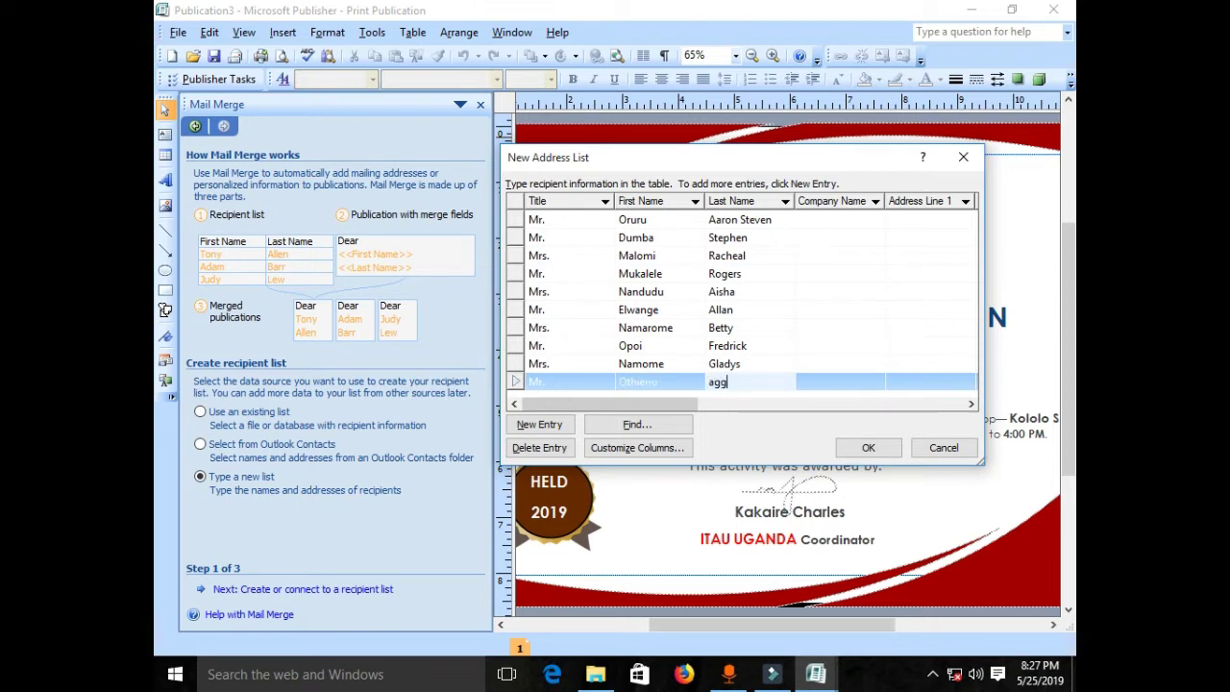
{"action": "left_click", "coordinate": [709, 381]}
{"action": "key", "text": "Delete"}
{"action": "type", "text": "A"}
{"action": "left_click_drag", "start_coordinate": [733, 160], "coordinate": [734, 154]}
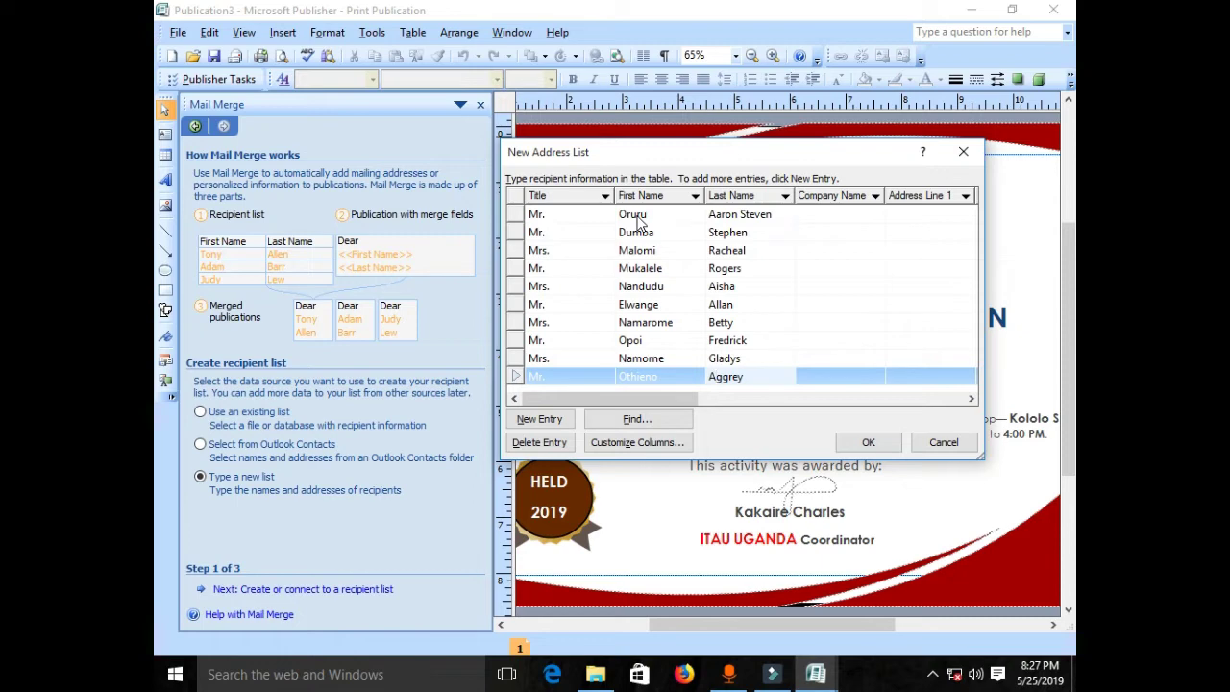
{"action": "left_click", "coordinate": [869, 445]}
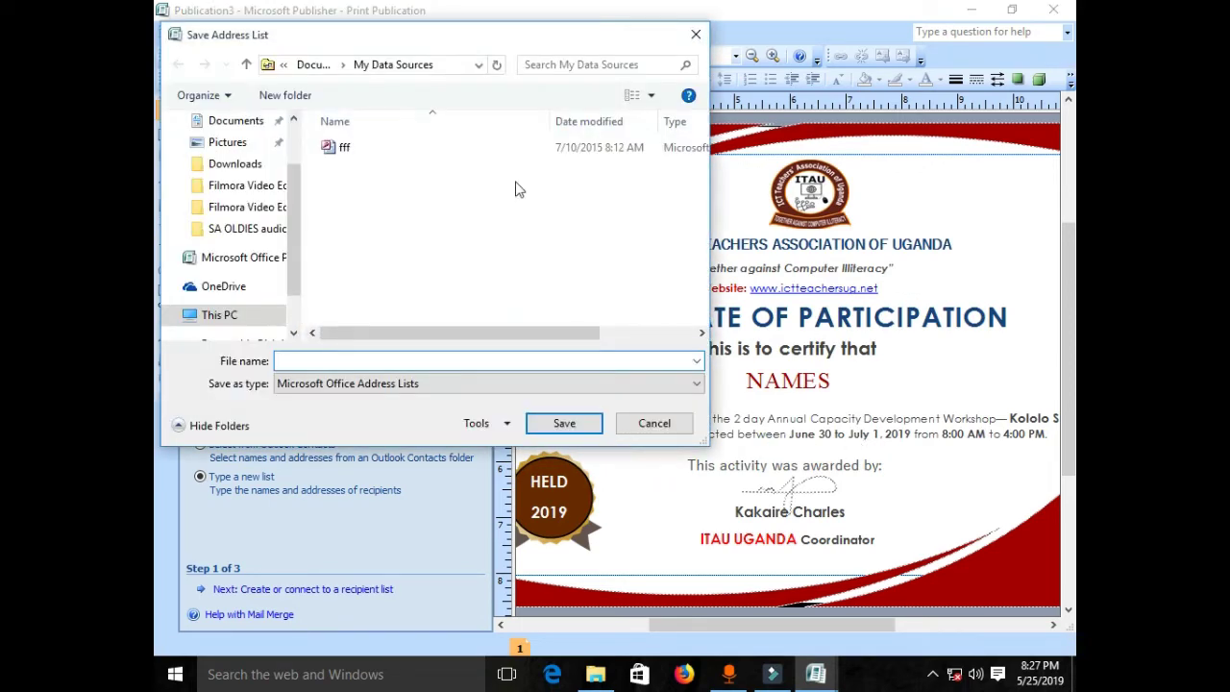
Save the address list to the Desktop under the file name 'reciepients'
{"action": "left_click_drag", "start_coordinate": [443, 33], "coordinate": [600, 84]}
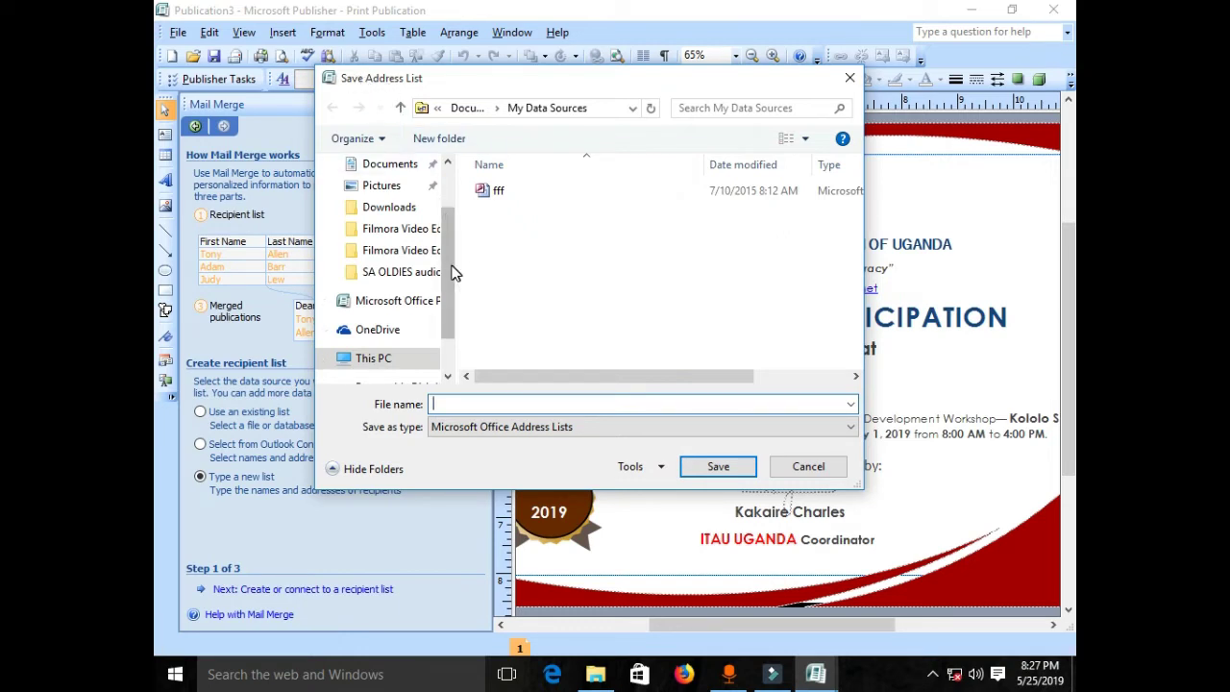
{"action": "scroll", "coordinate": [447, 257], "scroll_direction": "up", "scroll_amount": 1}
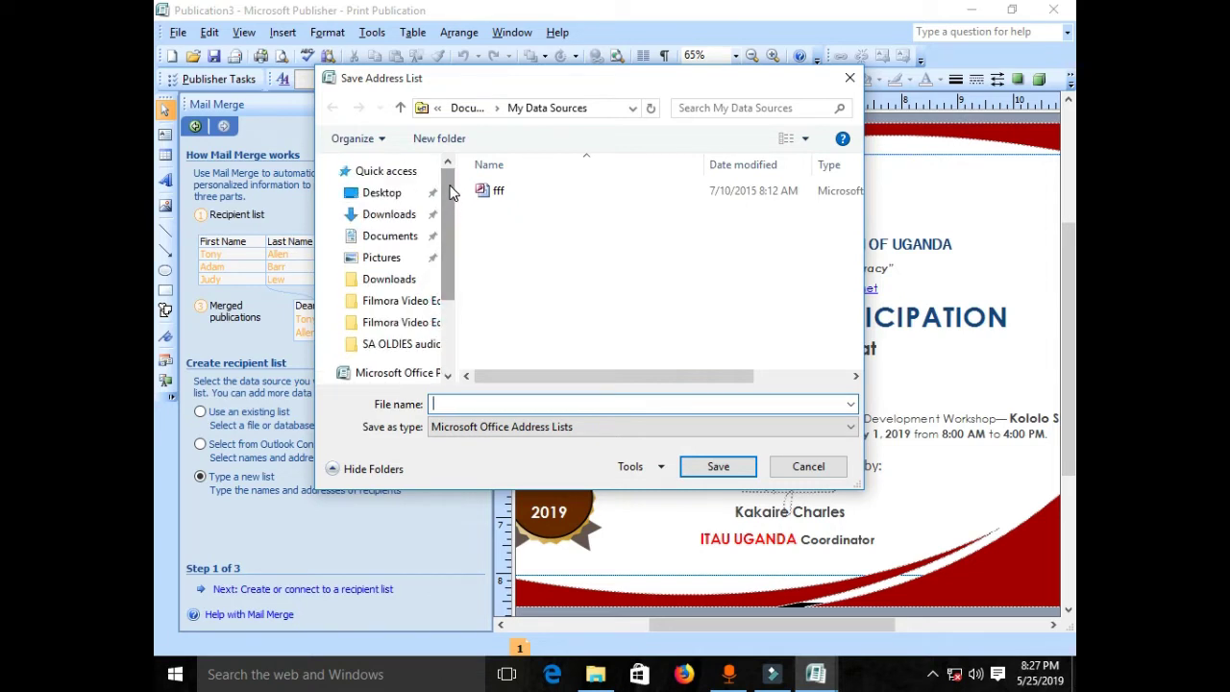
{"action": "left_click", "coordinate": [377, 195]}
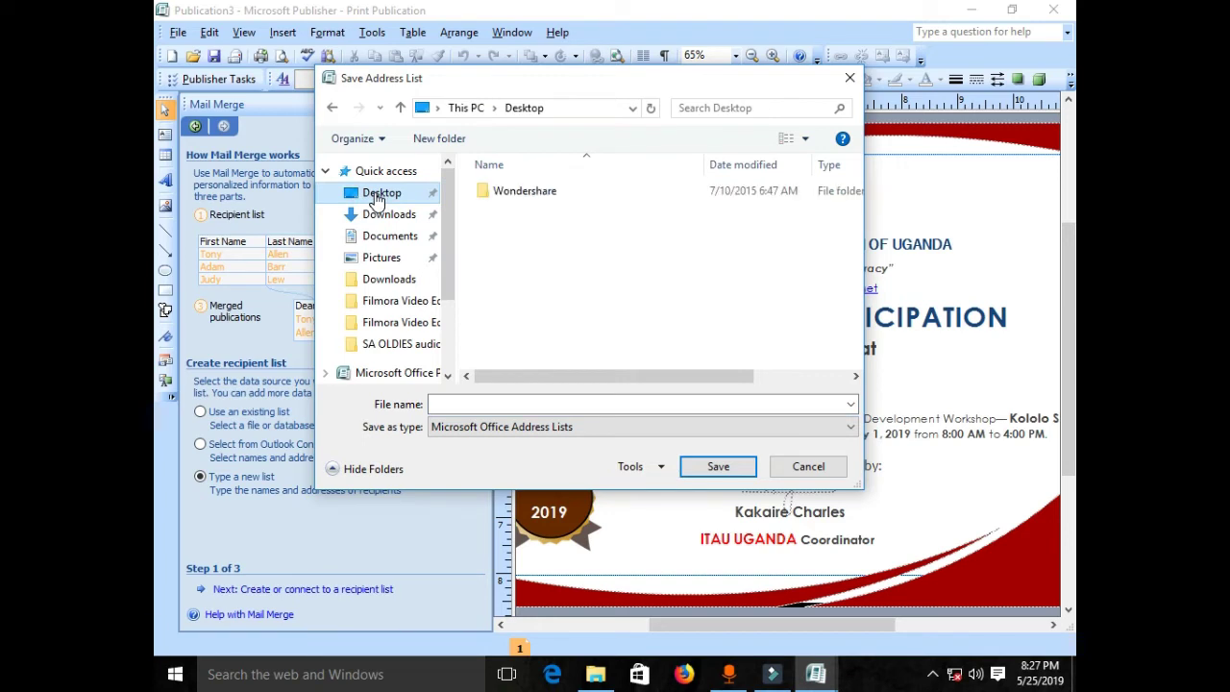
{"action": "left_click", "coordinate": [471, 404]}
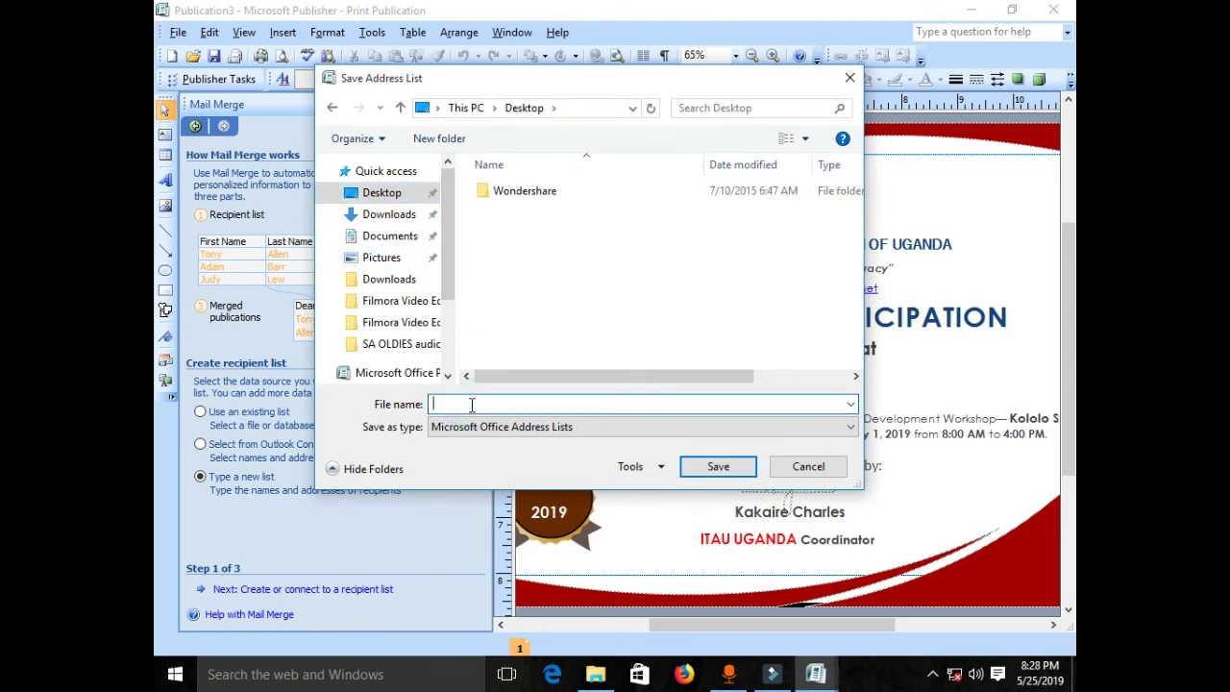
{"action": "type", "text": "receipients"}
{"action": "key", "text": "BackSpace"}
{"action": "key", "text": "BackSpace"}
{"action": "key", "text": "BackSpace"}
{"action": "type", "text": "nts"}
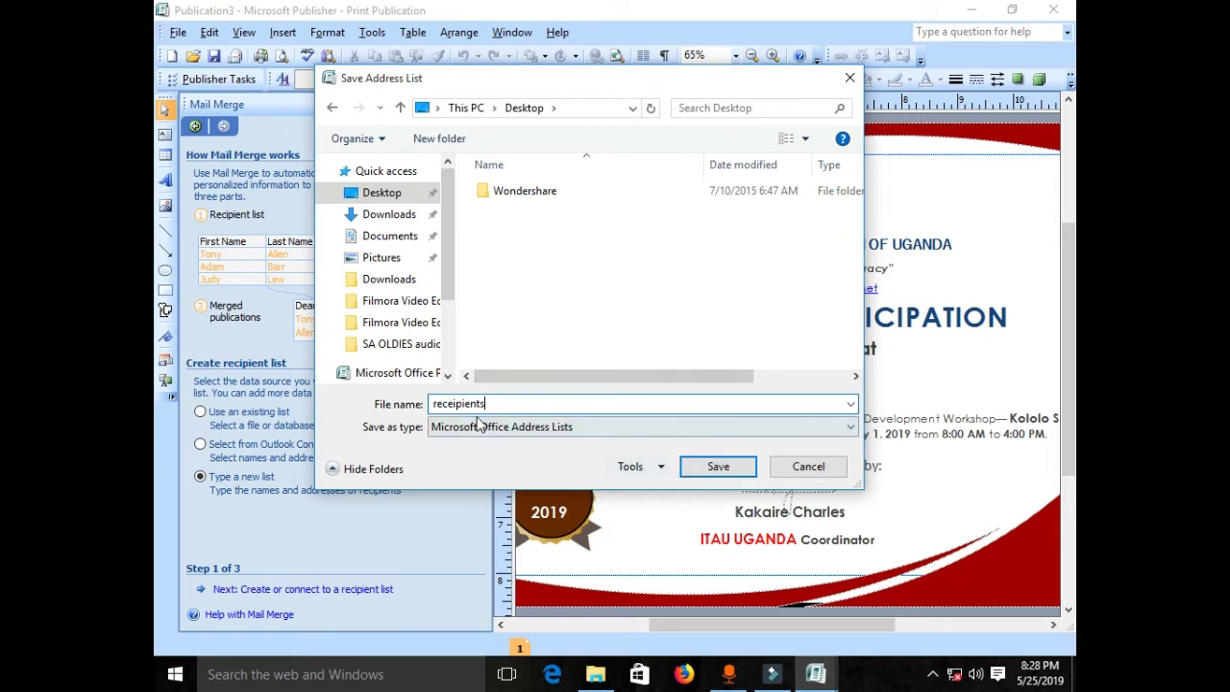
{"action": "left_click", "coordinate": [451, 406]}
{"action": "key", "text": "BackSpace"}
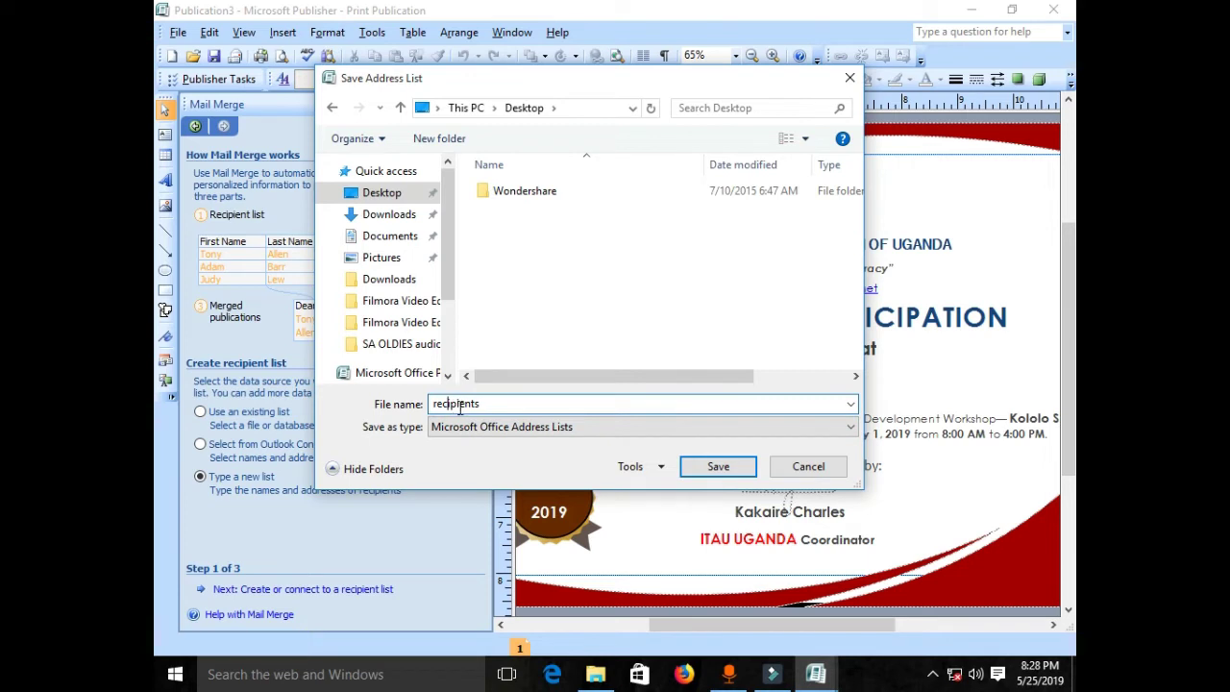
{"action": "type", "text": "e"}
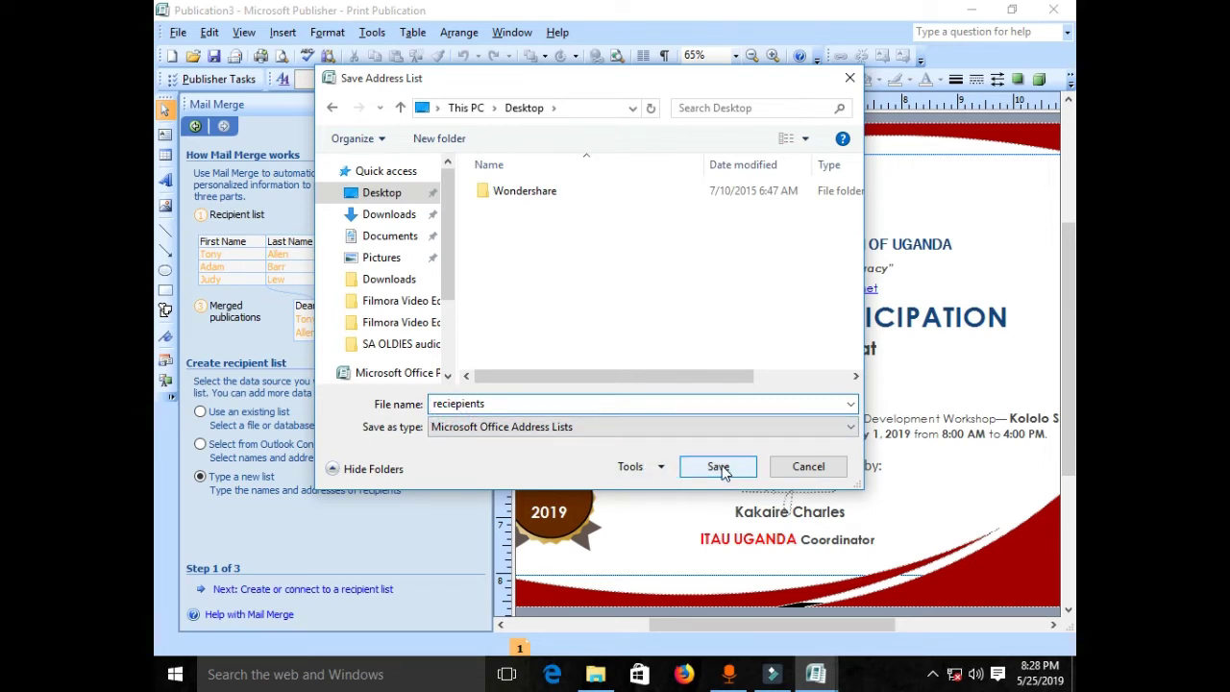
{"action": "left_click", "coordinate": [719, 467]}
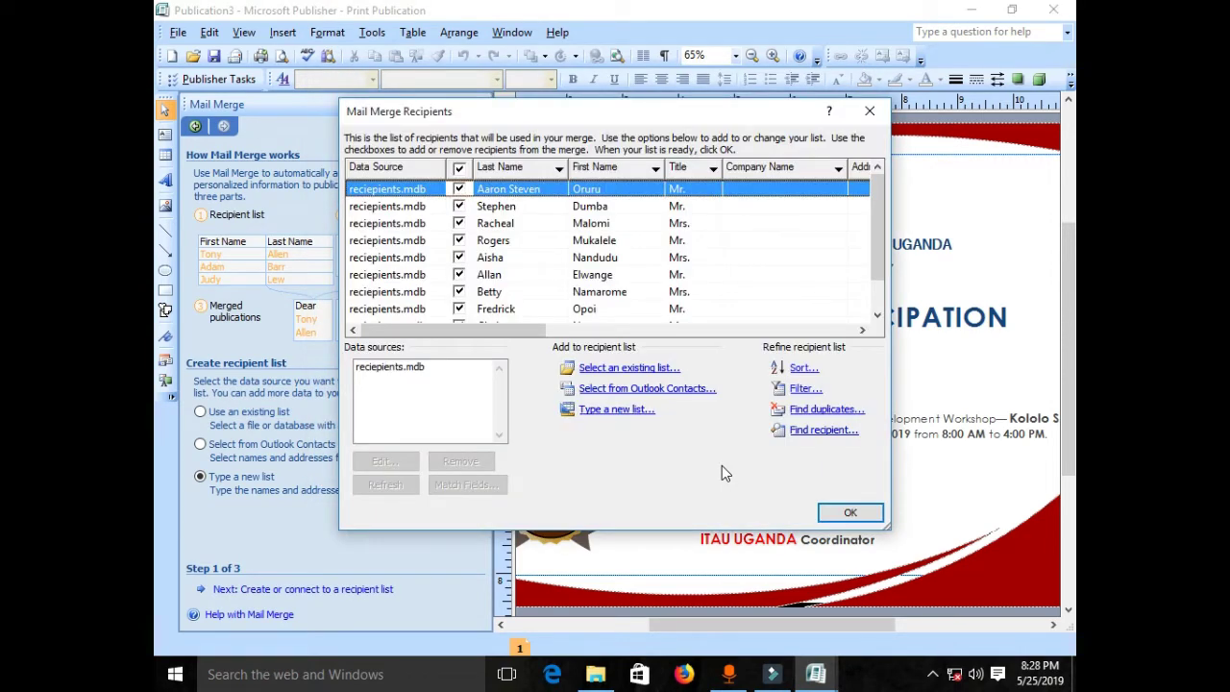
{"action": "left_click_drag", "start_coordinate": [571, 119], "coordinate": [622, 123]}
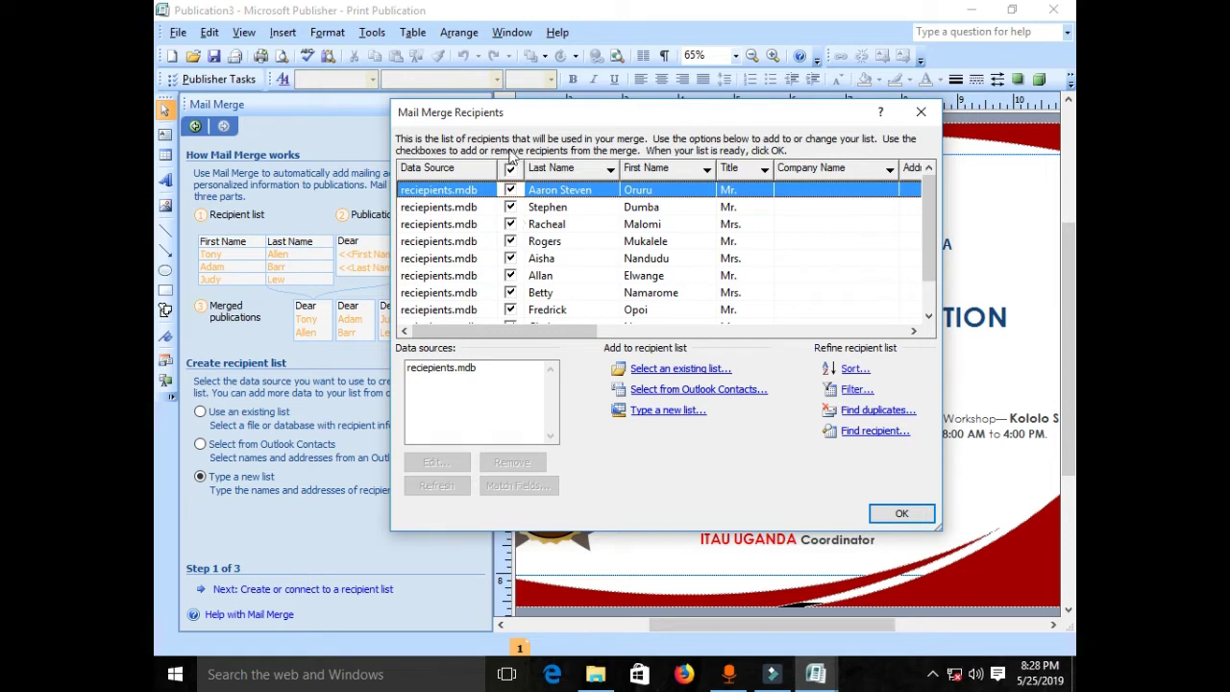
{"action": "mouse_move", "coordinate": [928, 217]}
{"action": "left_mouse_down"}
{"action": "mouse_move", "coordinate": [933, 243]}
{"action": "mouse_move", "coordinate": [931, 210]}
{"action": "left_mouse_up"}
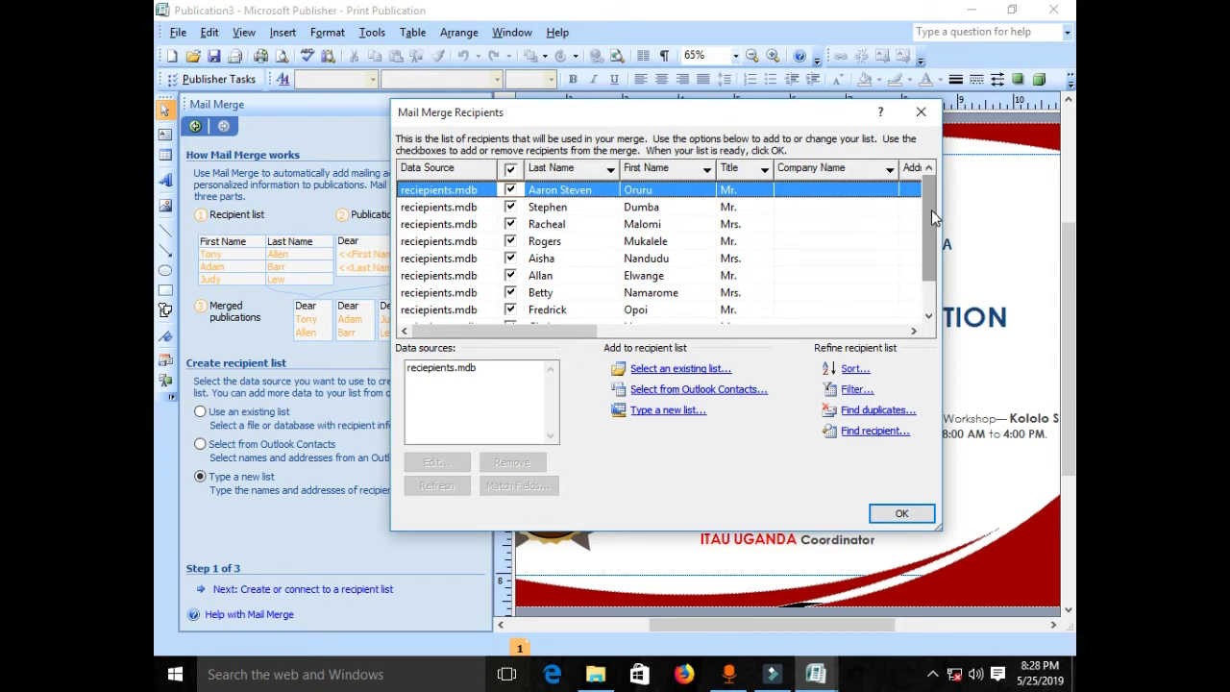
{"action": "left_click_drag", "start_coordinate": [932, 208], "coordinate": [929, 221]}
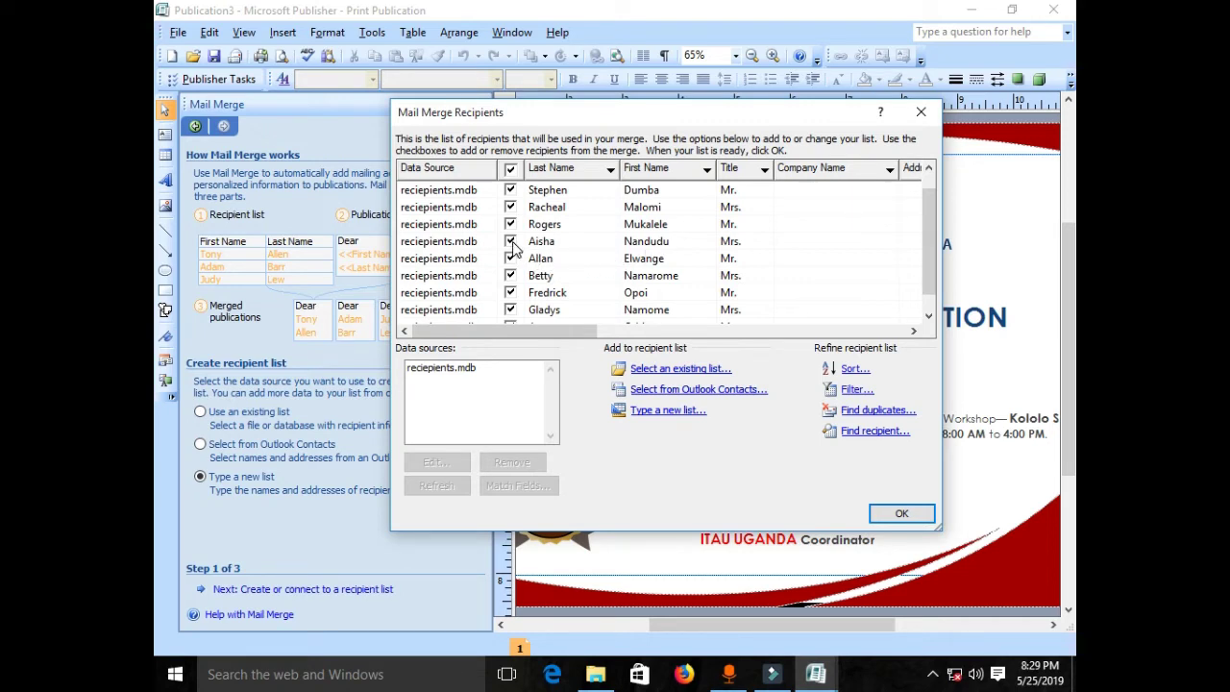
Uncheck one recipient in Mail Merge Recipients and accept the list with OK
{"action": "left_click", "coordinate": [512, 243]}
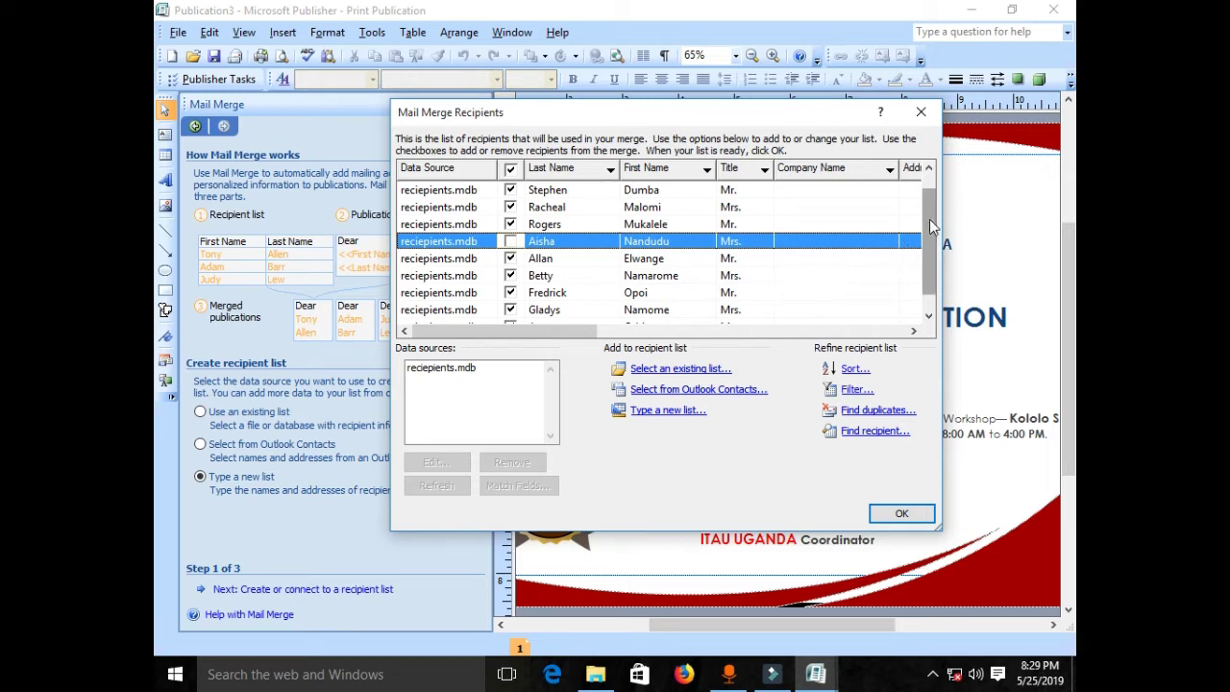
{"action": "left_click_drag", "start_coordinate": [929, 220], "coordinate": [929, 205]}
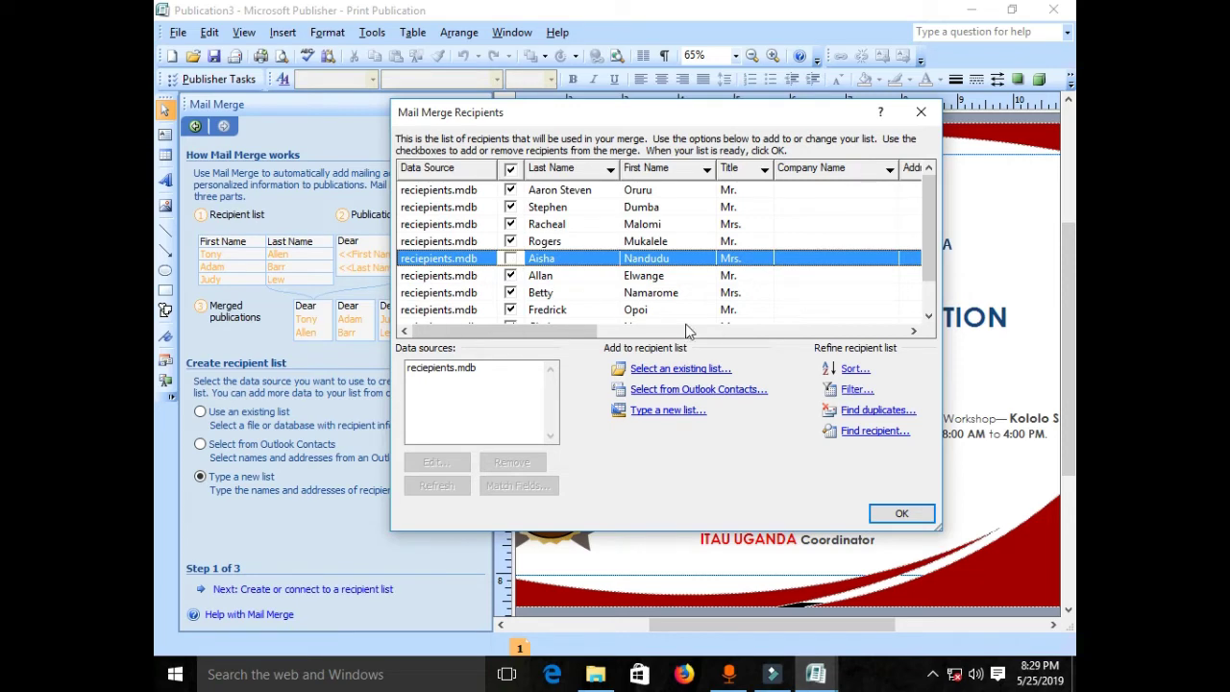
{"action": "left_click", "coordinate": [901, 515]}
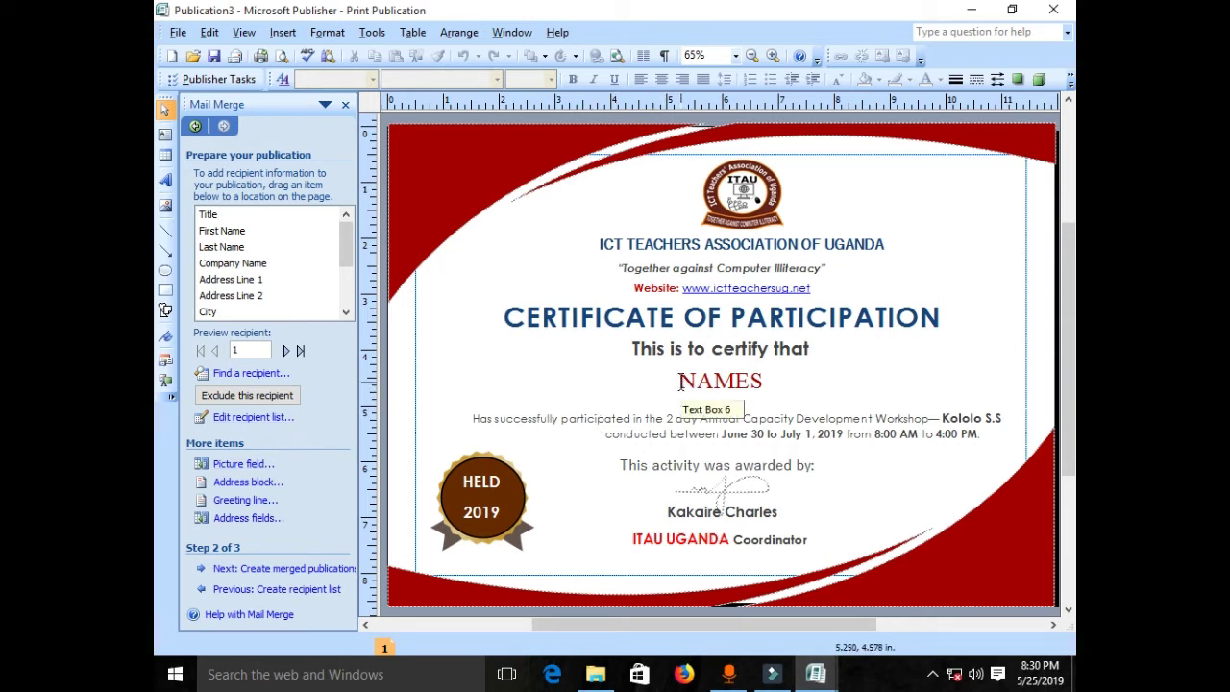
Replace NAMES with the «Title» «First Name» «Last Name» fields and proceed to merged publications
{"action": "left_click_drag", "start_coordinate": [680, 383], "coordinate": [769, 382]}
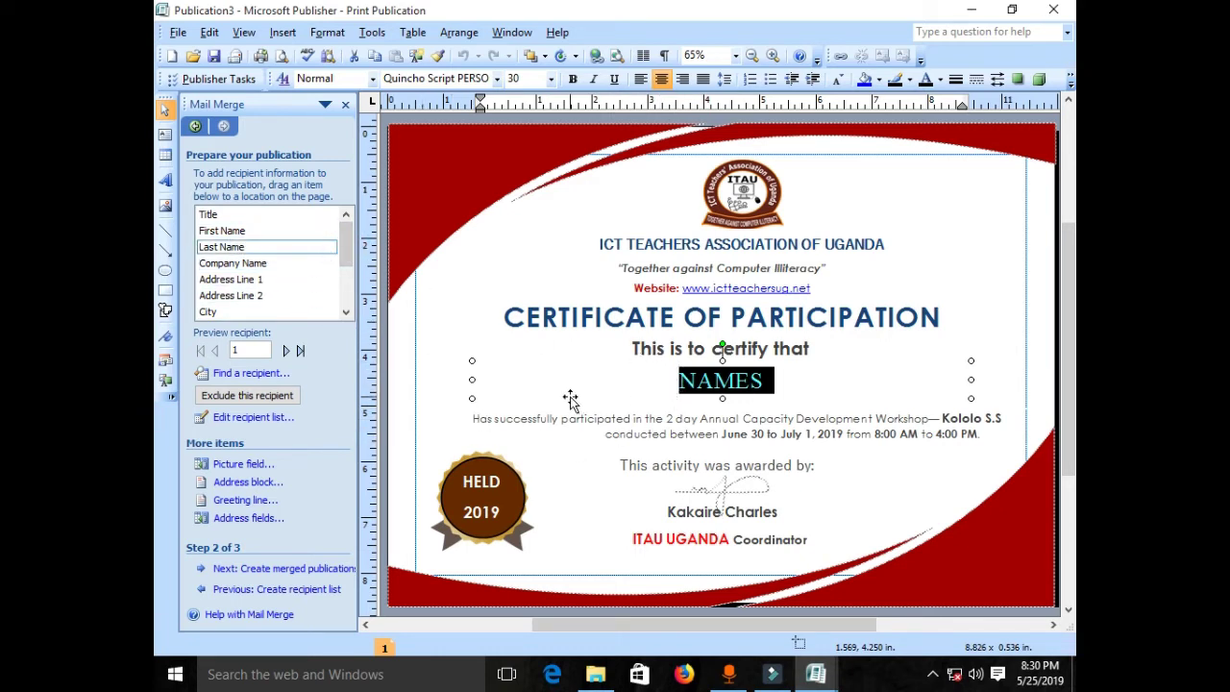
{"action": "left_click", "coordinate": [208, 214]}
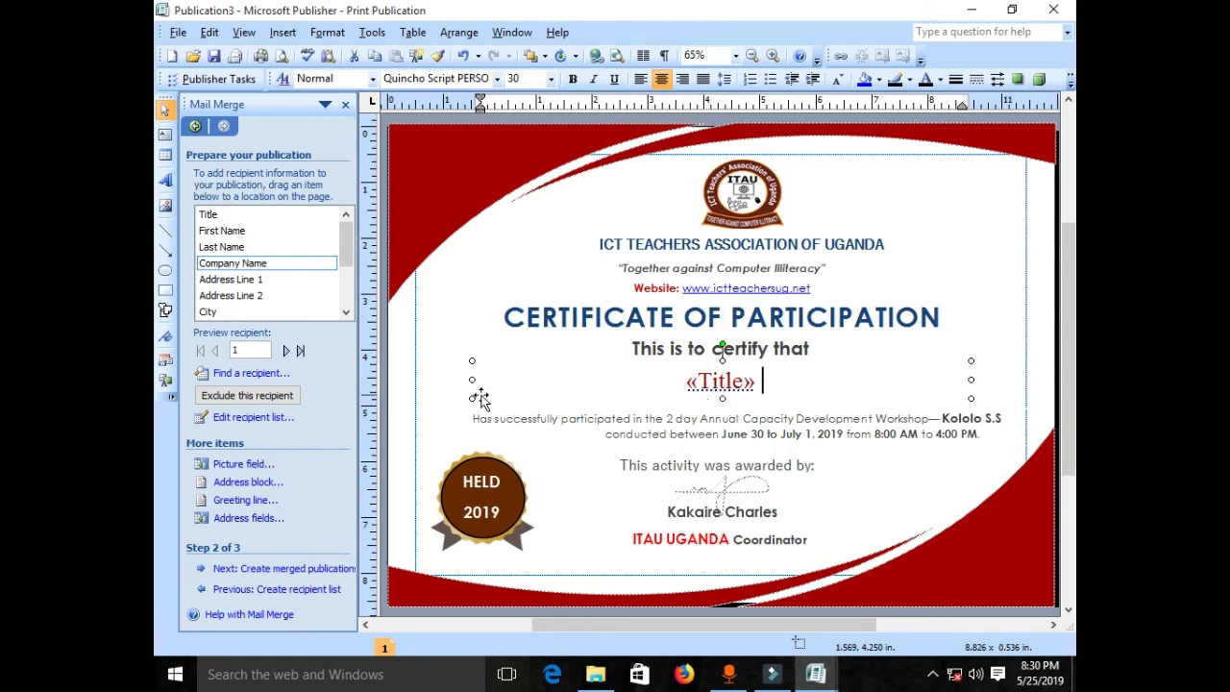
{"action": "left_click", "coordinate": [222, 231]}
{"action": "left_click", "coordinate": [686, 383]}
{"action": "key", "text": "BackSpace"}
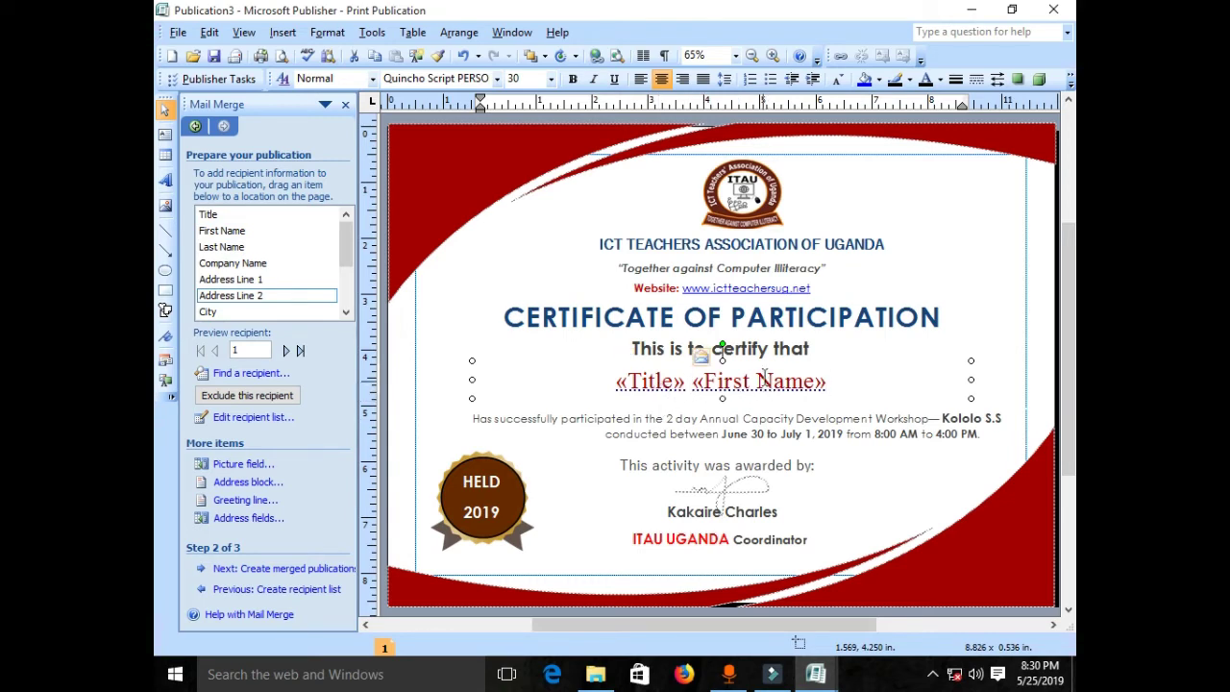
{"action": "key", "text": "End"}
{"action": "left_click", "coordinate": [232, 253]}
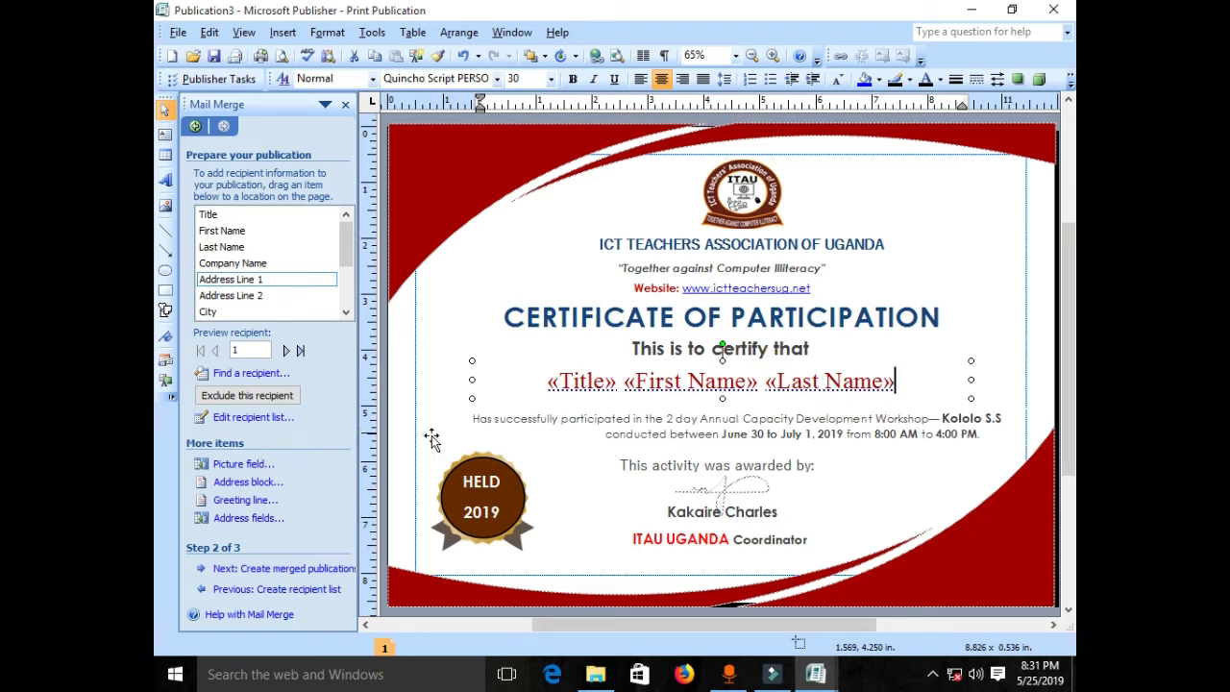
{"action": "left_click", "coordinate": [300, 572]}
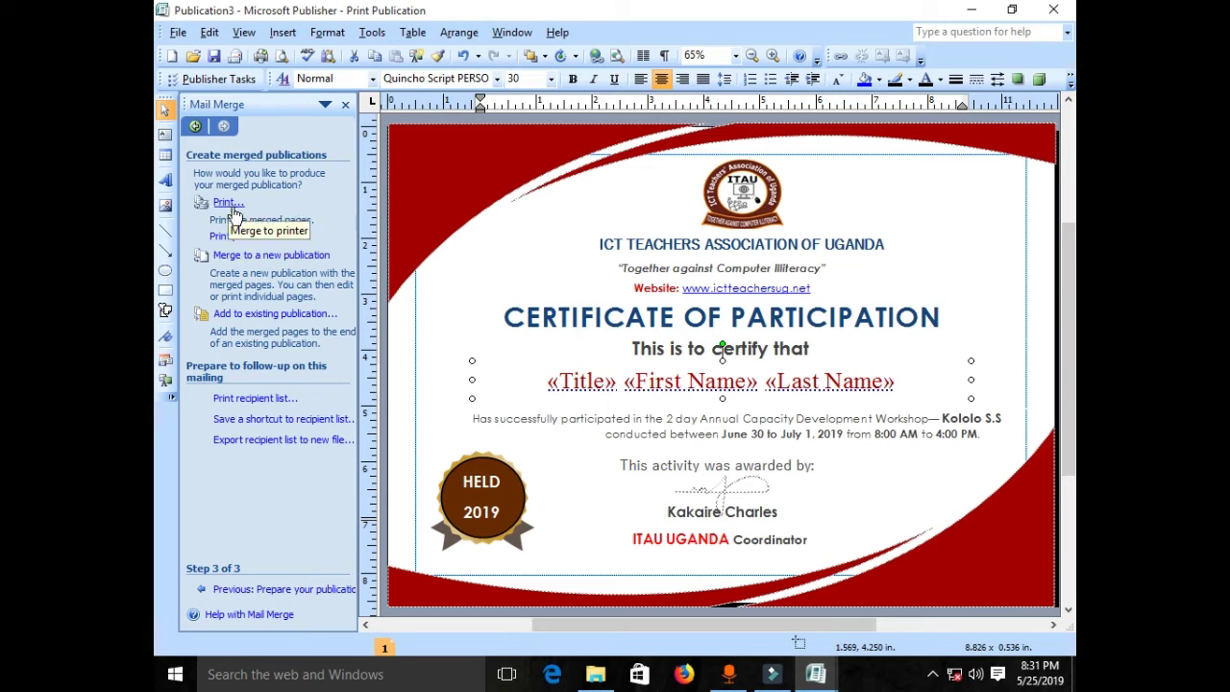
Print-preview the merged certificate with the first recipient's name, then close the preview
{"action": "left_click", "coordinate": [242, 237]}
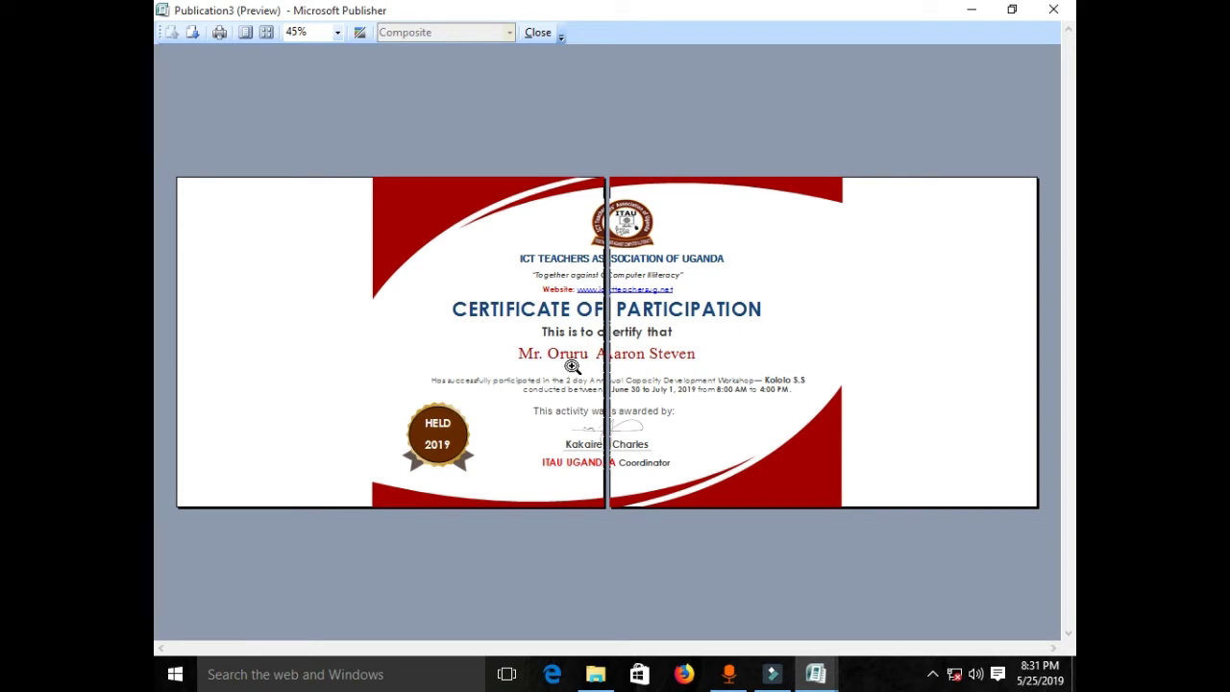
{"action": "left_click", "coordinate": [537, 33]}
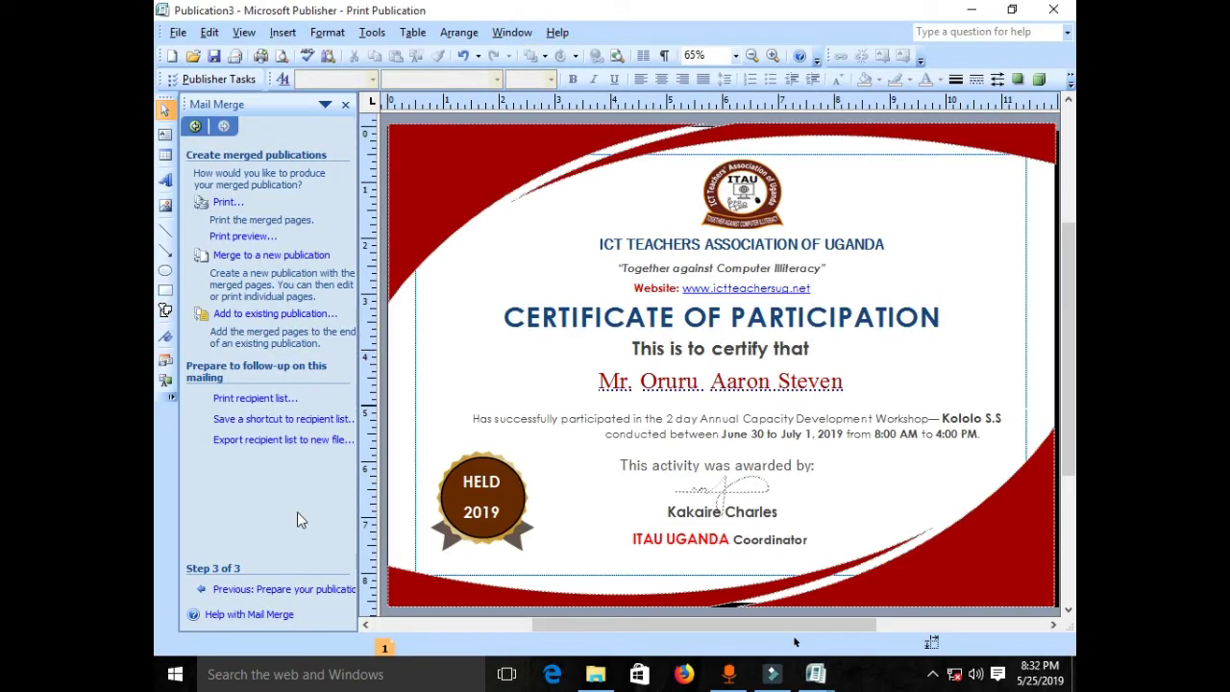
Return to step 2 and preview the certificates of recipients 1 through 10
{"action": "left_click", "coordinate": [246, 589]}
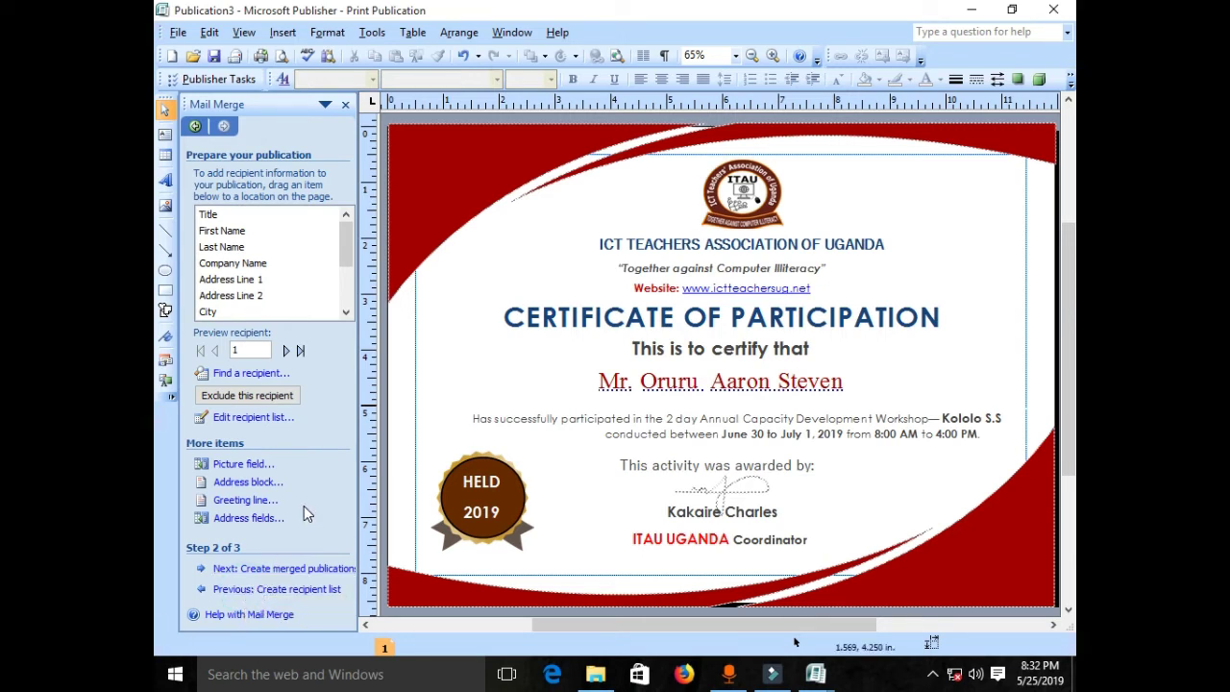
{"action": "left_click", "coordinate": [287, 350]}
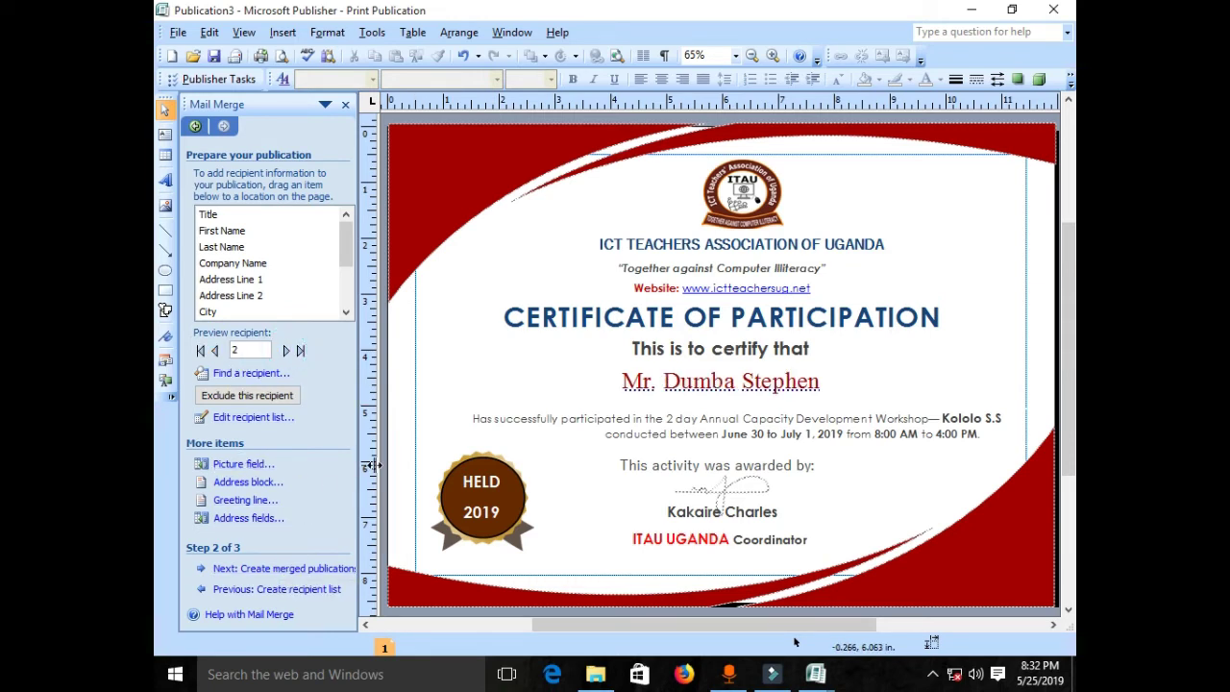
{"action": "left_click", "coordinate": [218, 353]}
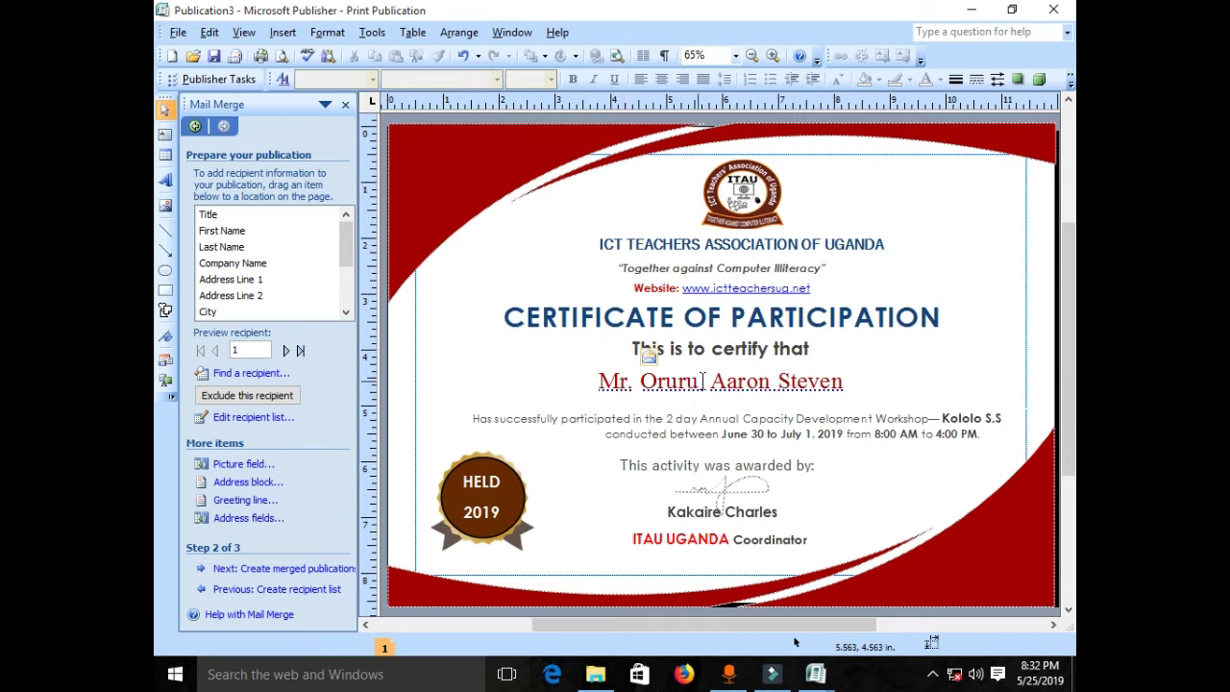
{"action": "left_click", "coordinate": [287, 351]}
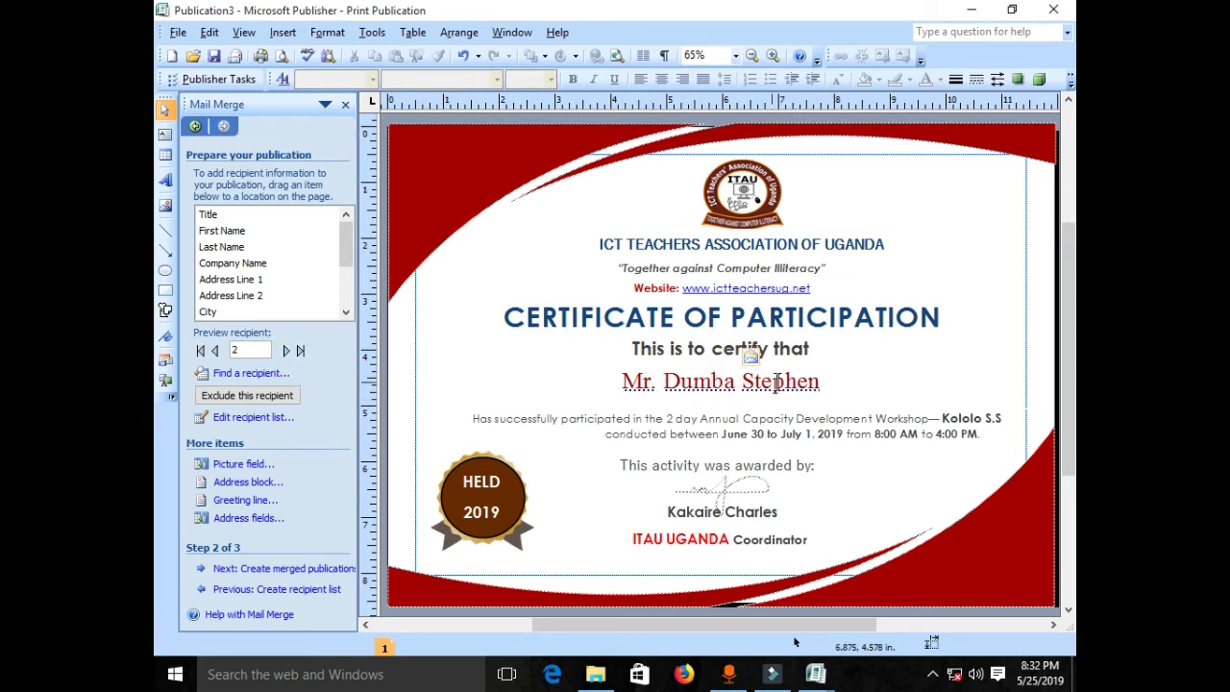
{"action": "left_click", "coordinate": [288, 354]}
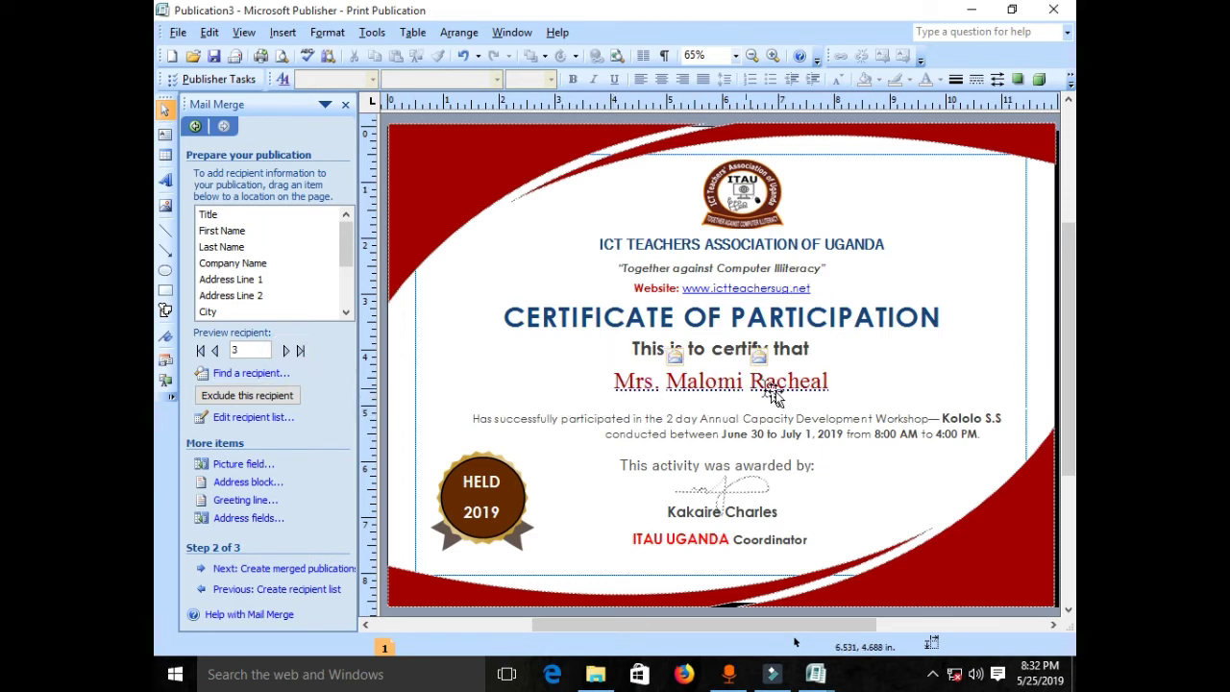
{"action": "left_click", "coordinate": [288, 353]}
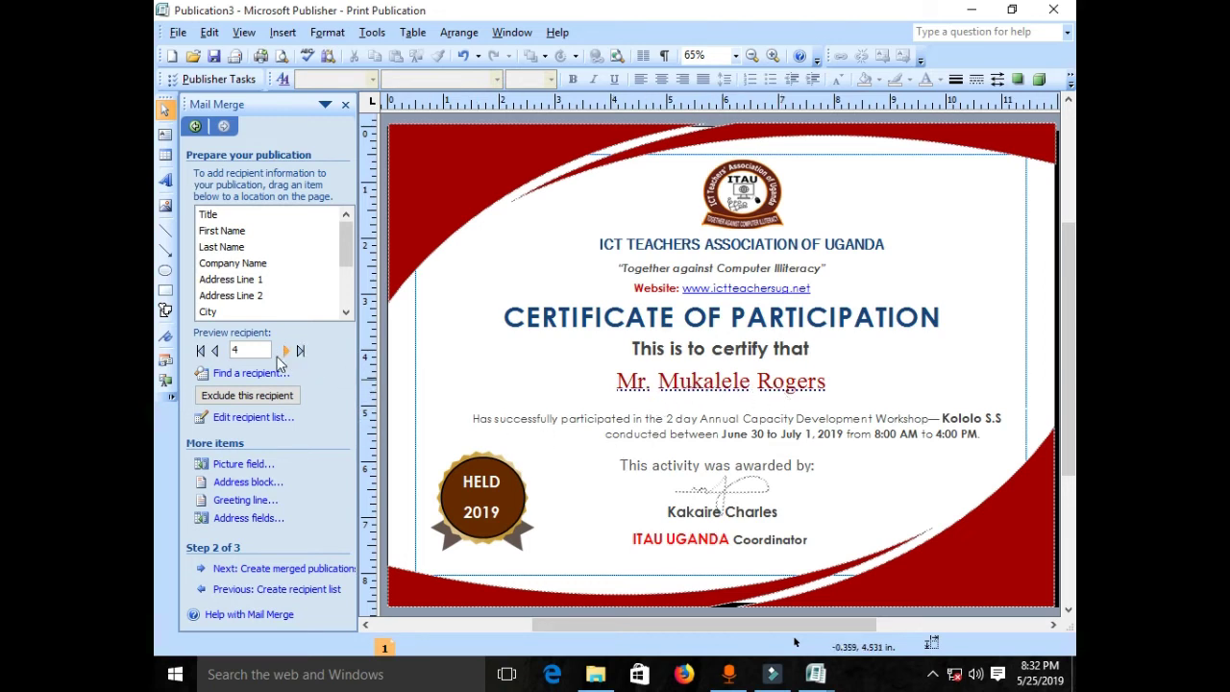
{"action": "double_click", "coordinate": [288, 352]}
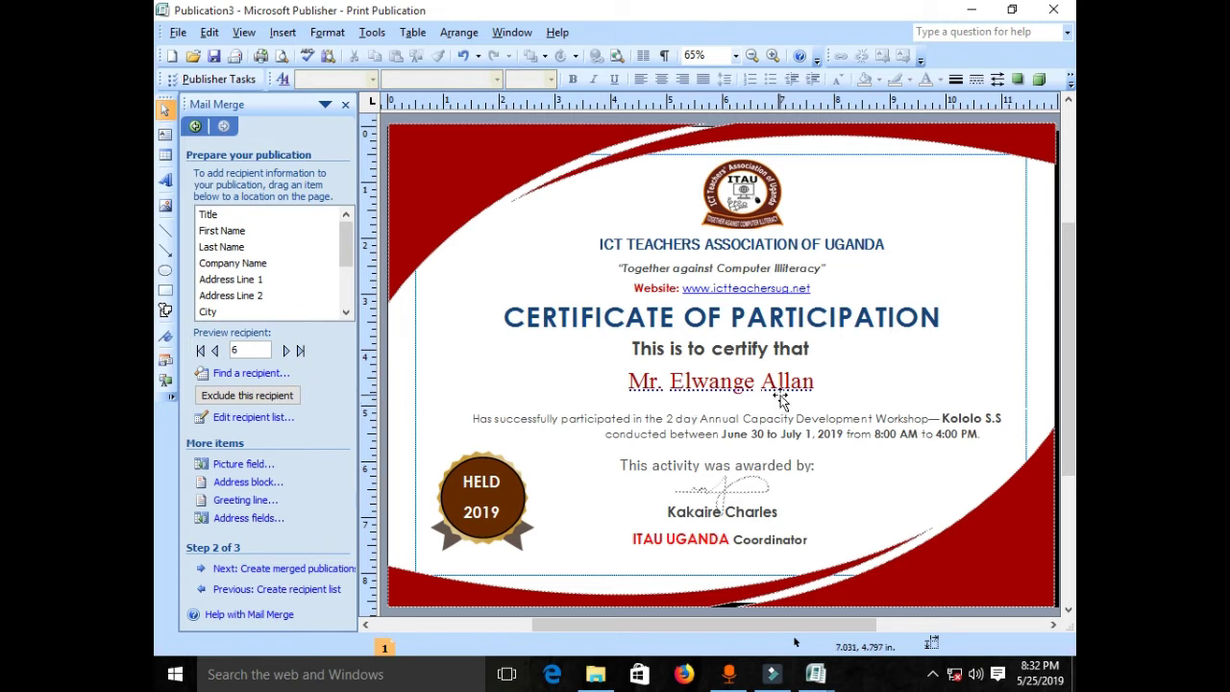
{"action": "double_click", "coordinate": [214, 350]}
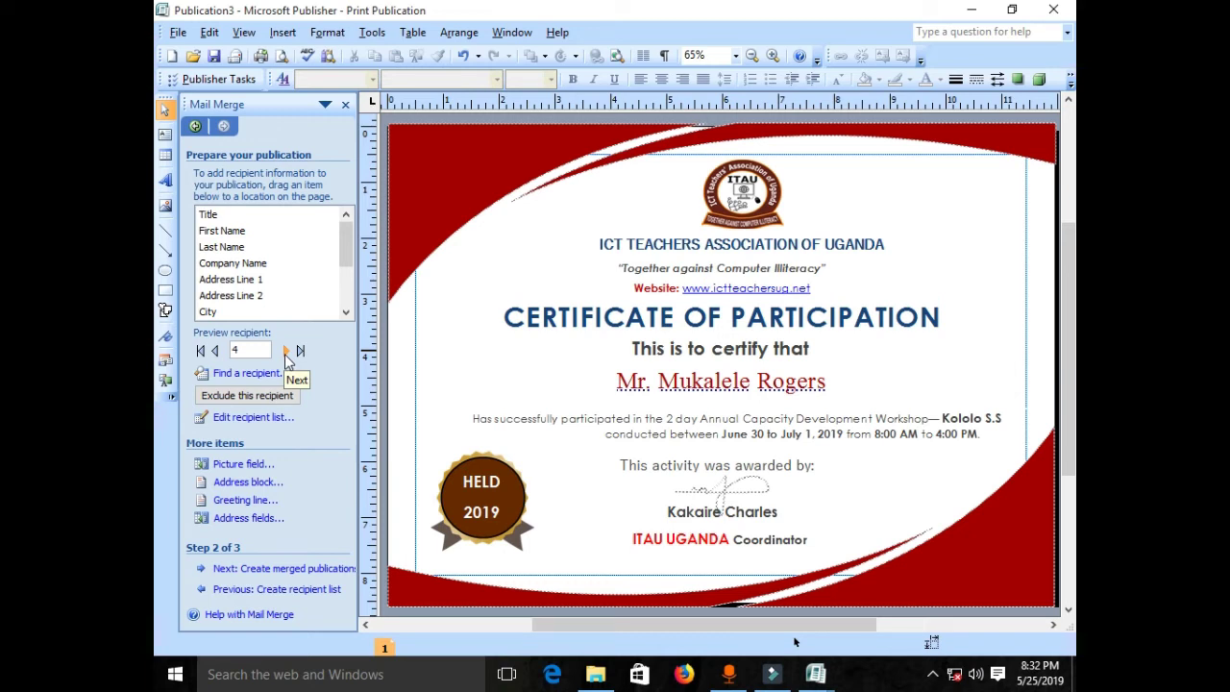
{"action": "left_click", "coordinate": [286, 352]}
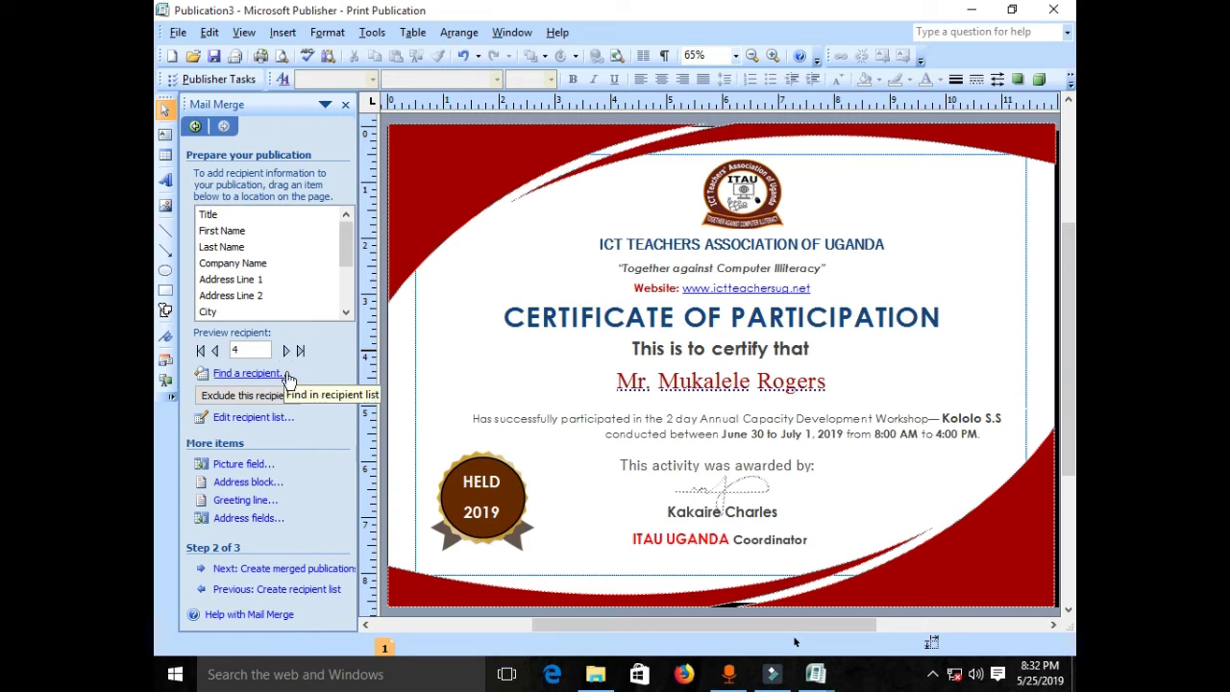
{"action": "left_click", "coordinate": [288, 352]}
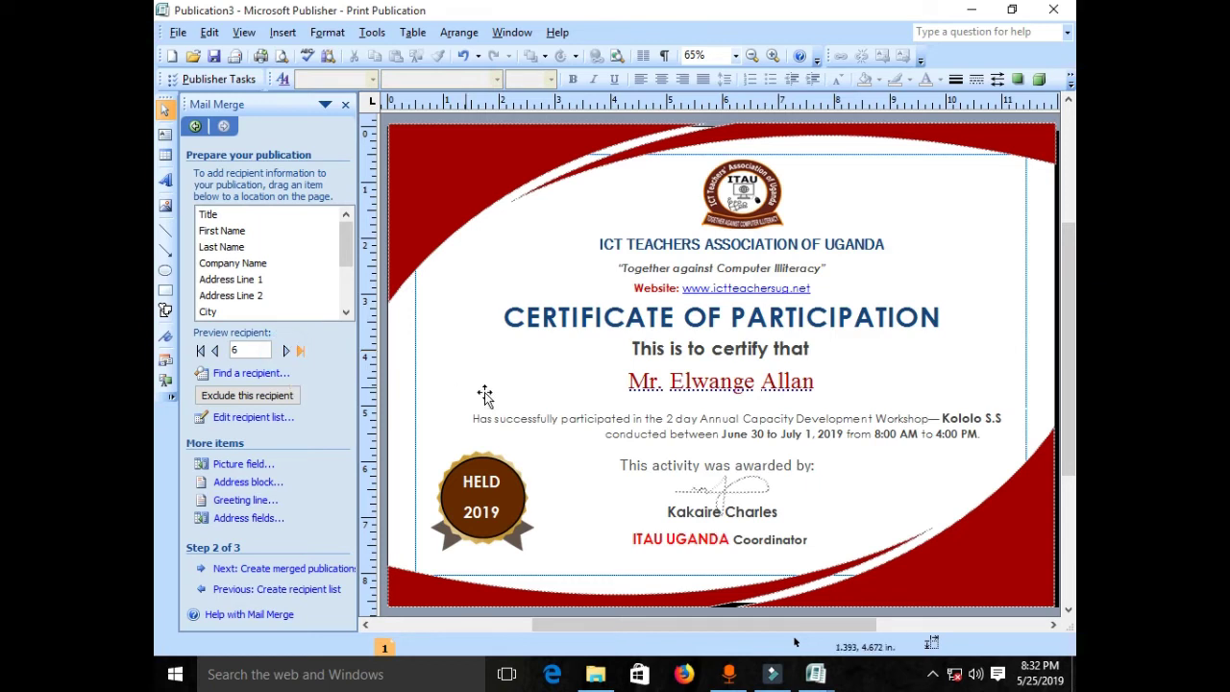
{"action": "left_click", "coordinate": [287, 352]}
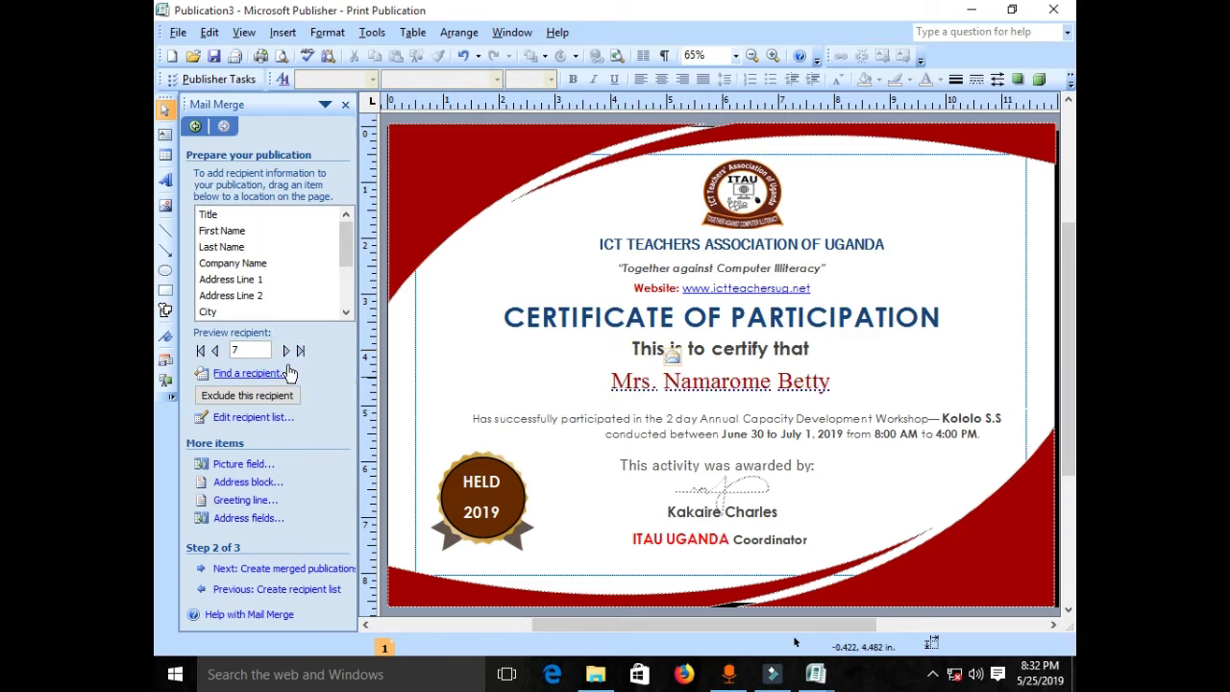
{"action": "left_click", "coordinate": [289, 352]}
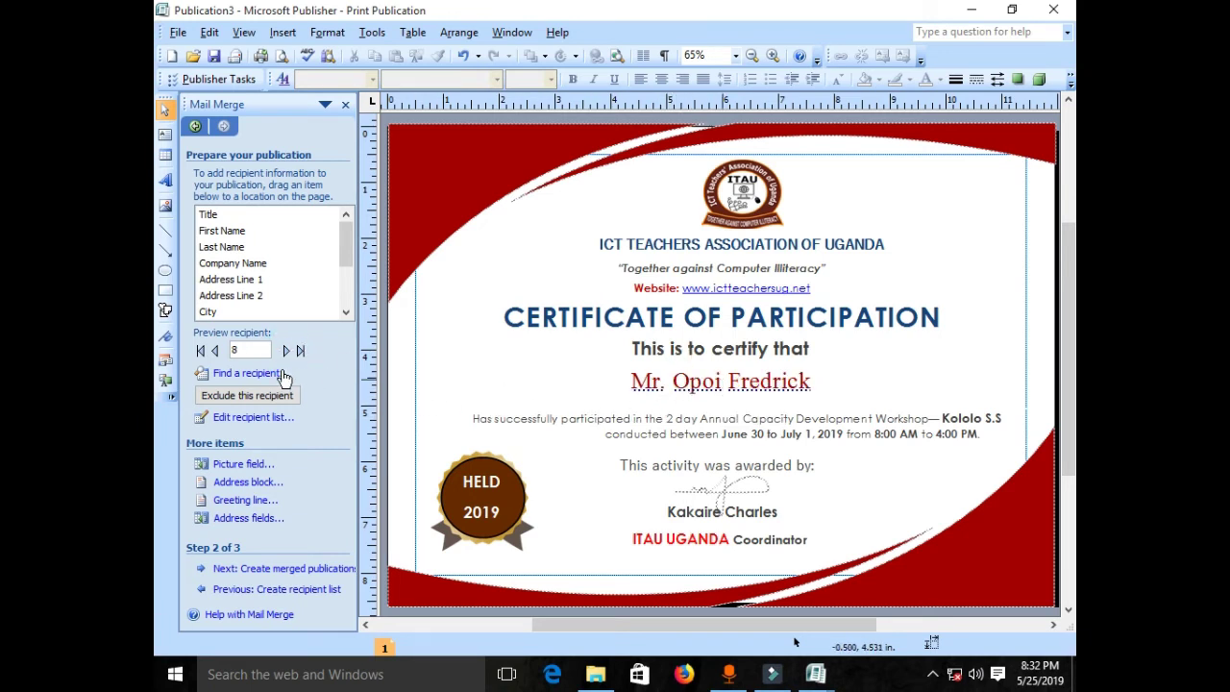
{"action": "left_click", "coordinate": [287, 353]}
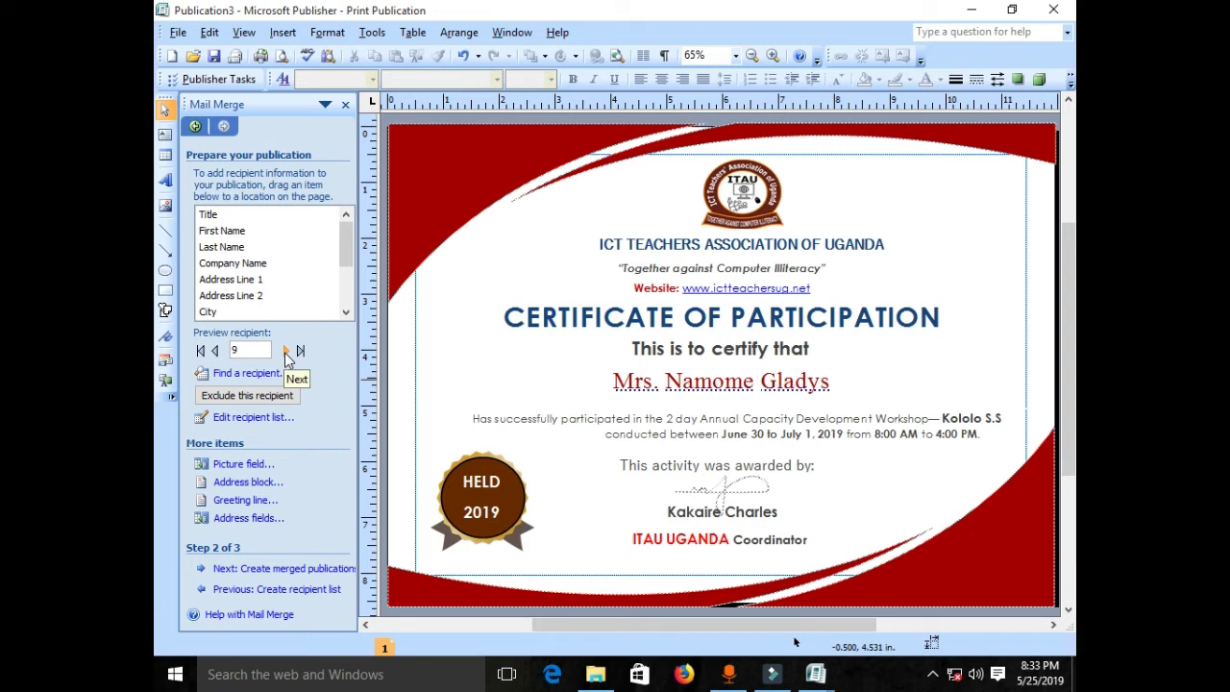
{"action": "left_click", "coordinate": [287, 354]}
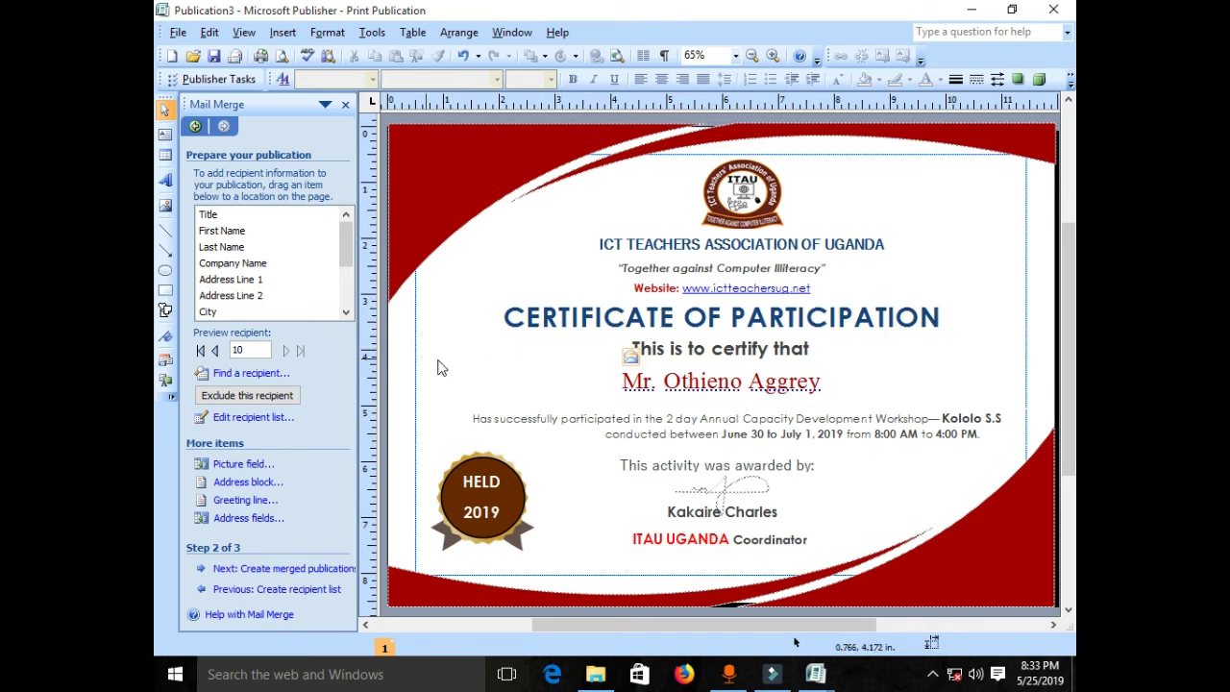
{"action": "left_click", "coordinate": [286, 571]}
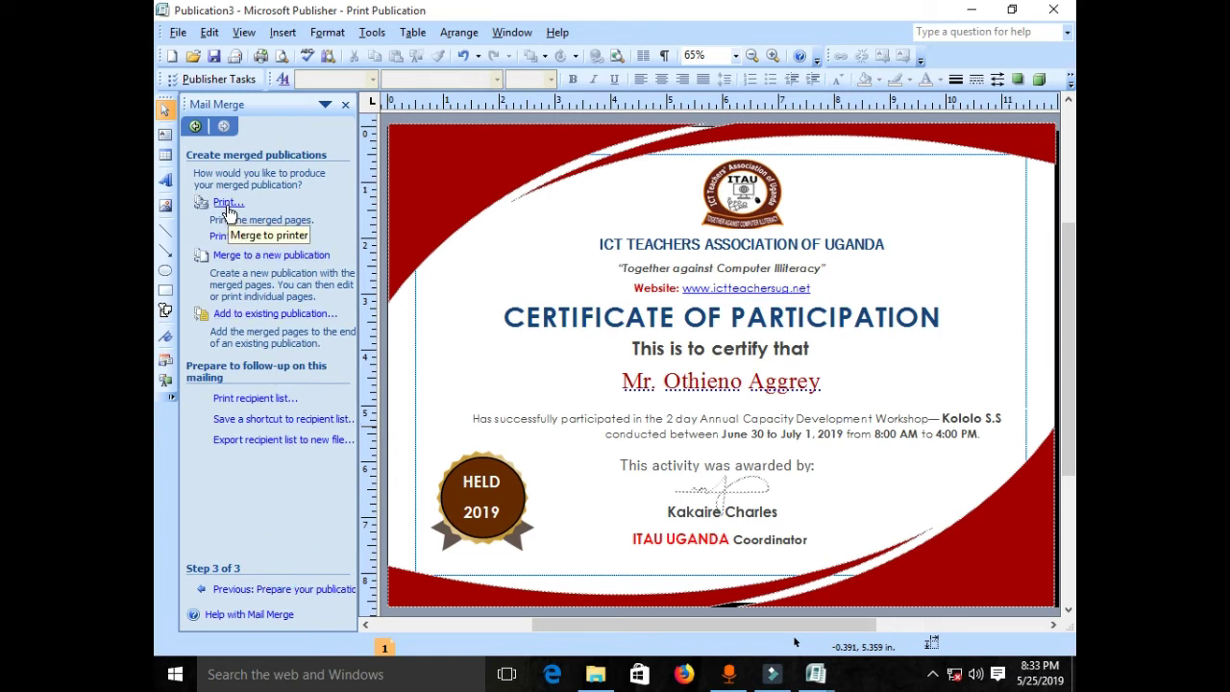
{"action": "left_click", "coordinate": [227, 204]}
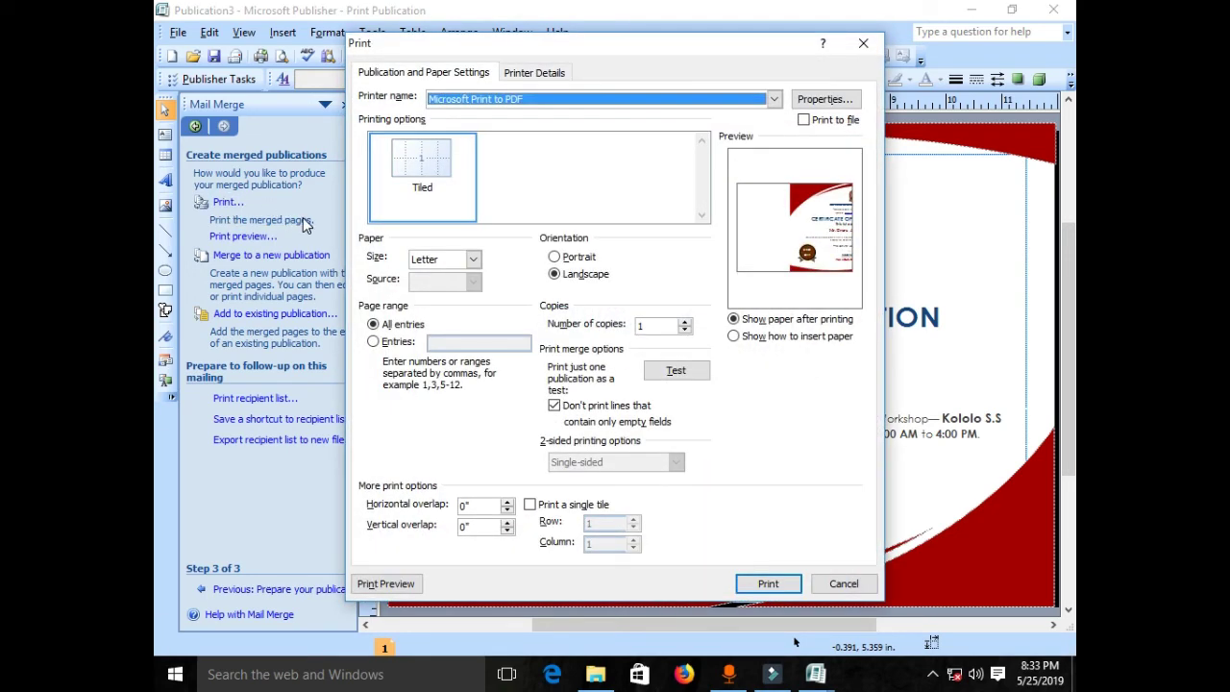
Print the certificates with Microsoft Print to PDF on A4 paper
{"action": "left_click_drag", "start_coordinate": [593, 49], "coordinate": [634, 74]}
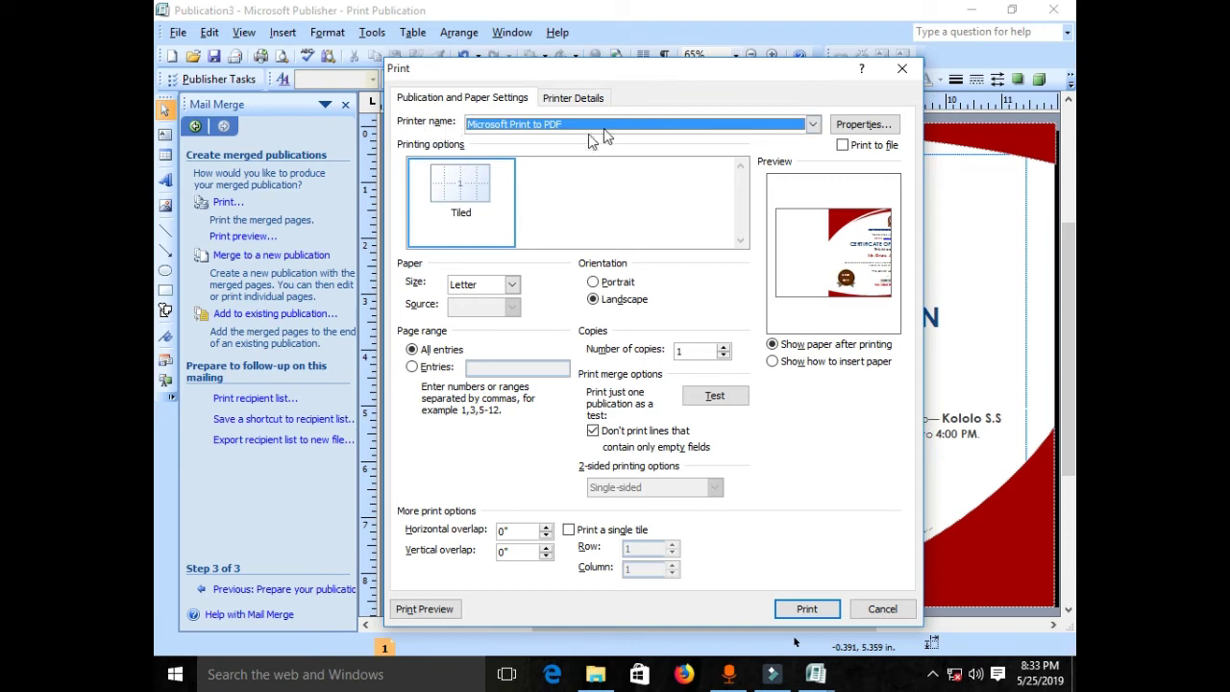
{"action": "left_click", "coordinate": [813, 124]}
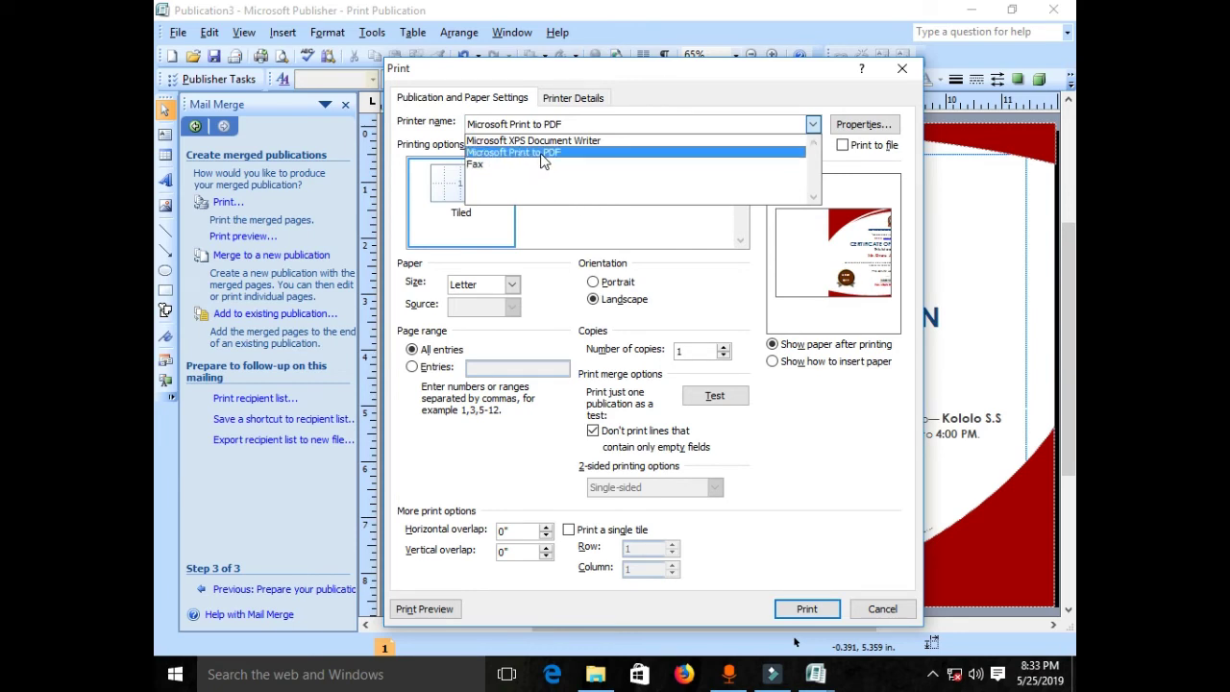
{"action": "left_click", "coordinate": [543, 160]}
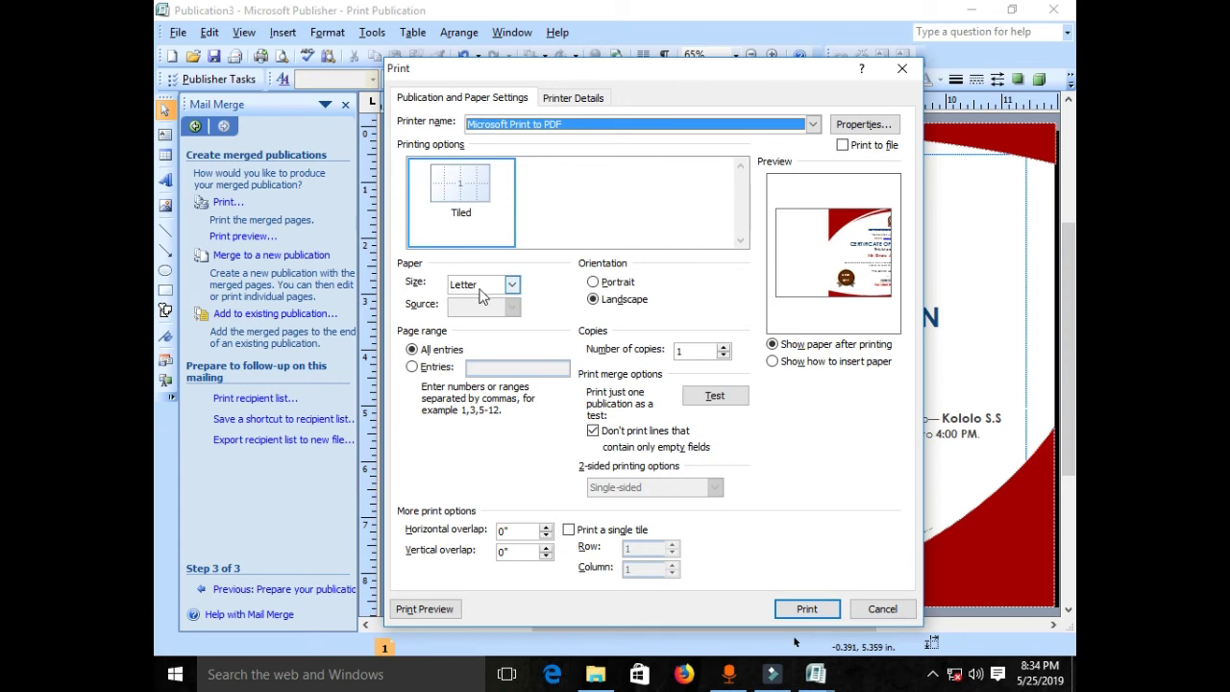
{"action": "left_click", "coordinate": [512, 285]}
{"action": "left_click_drag", "start_coordinate": [512, 331], "coordinate": [513, 348]}
{"action": "left_click", "coordinate": [472, 353]}
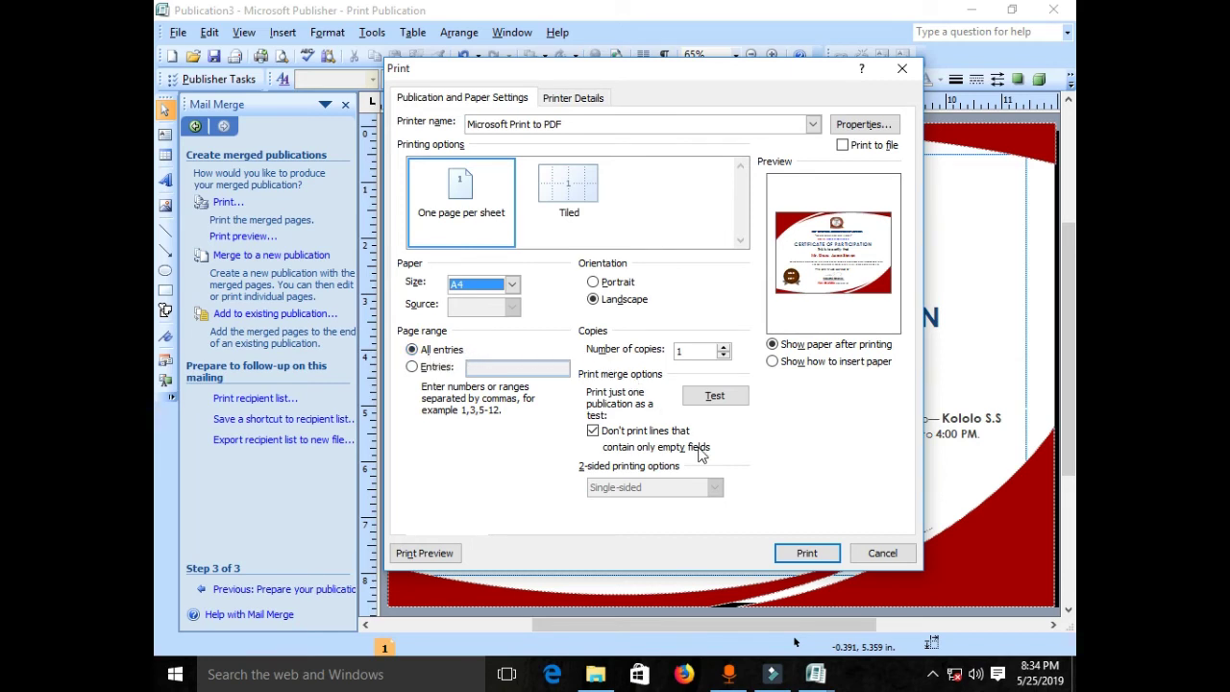
{"action": "left_click", "coordinate": [808, 553]}
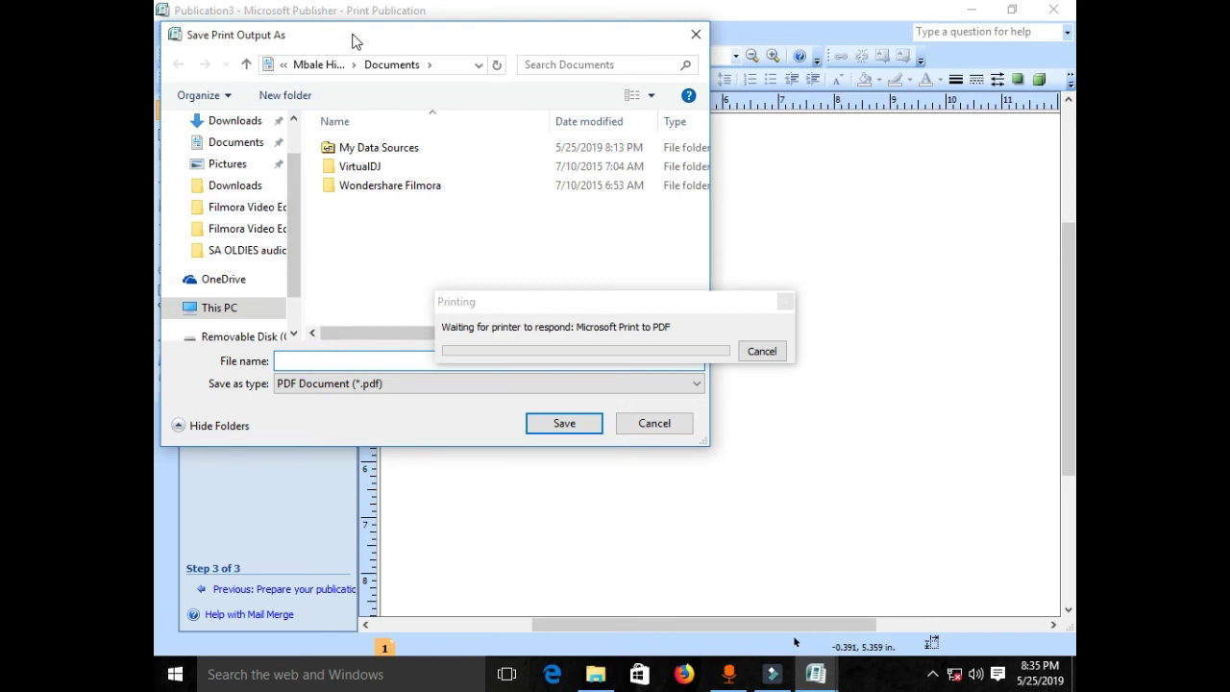
Save the PDF print output to the Desktop as 'certificate print outs'
{"action": "scroll", "coordinate": [274, 154], "scroll_direction": "up", "scroll_amount": 1}
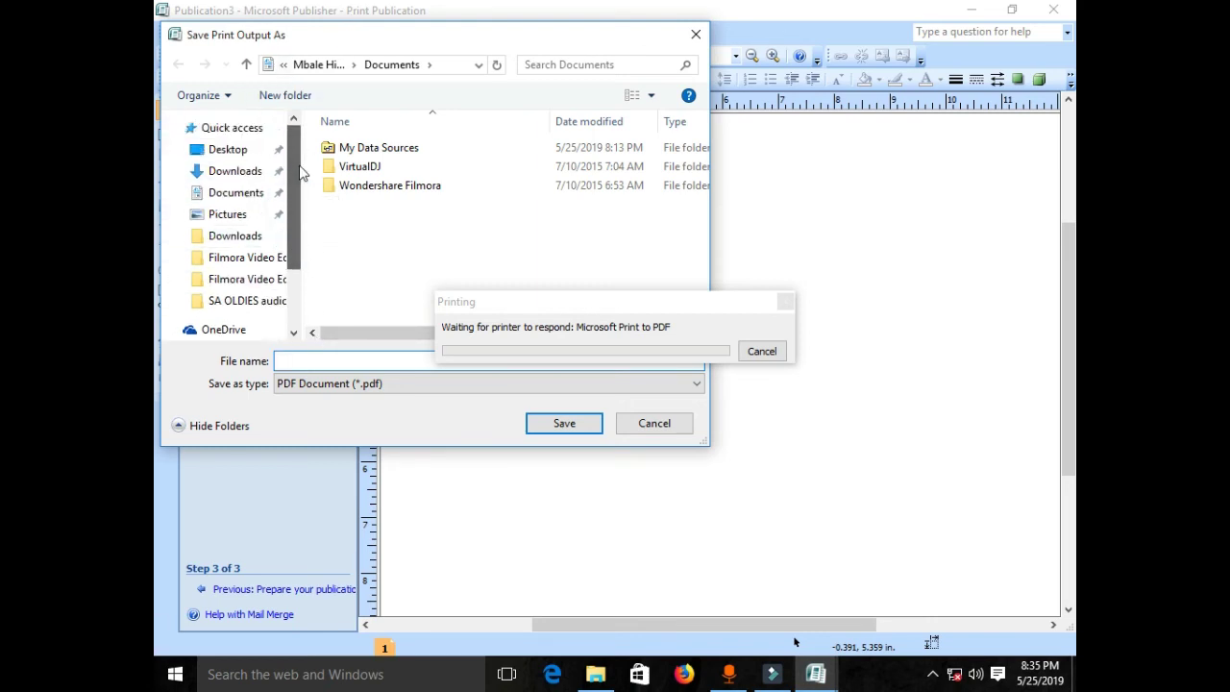
{"action": "left_click", "coordinate": [241, 151]}
{"action": "left_click", "coordinate": [320, 357]}
{"action": "type", "text": "certificate"}
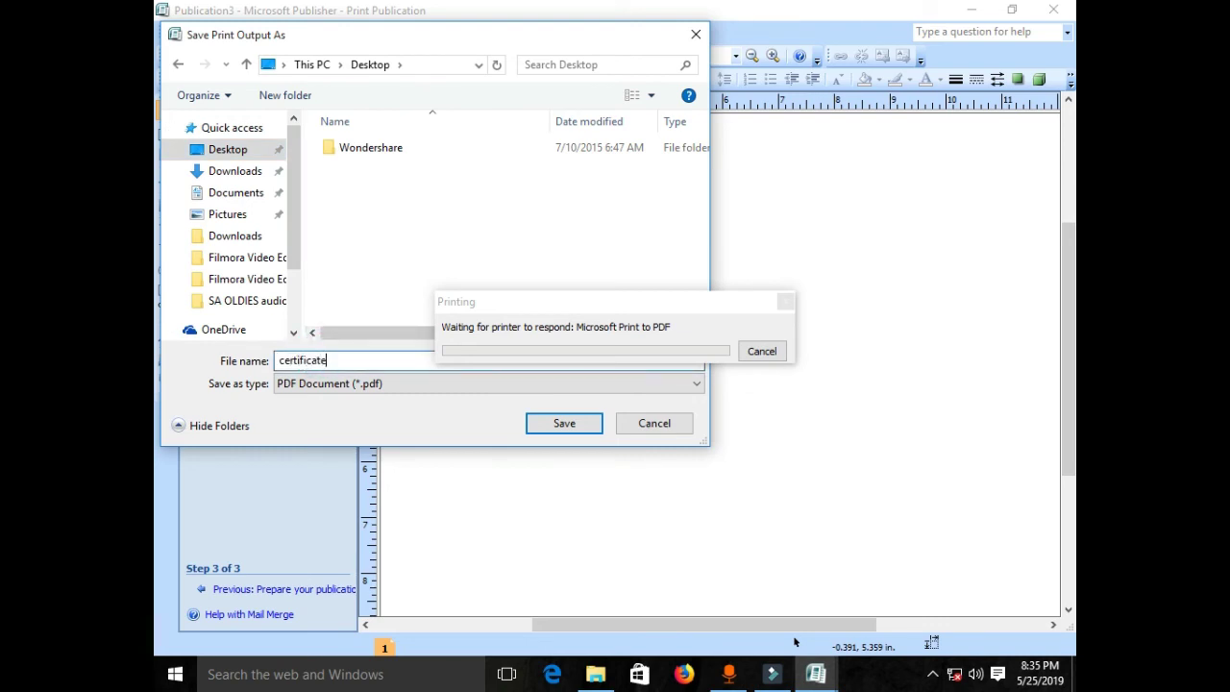
{"action": "type", "text": " print outs"}
{"action": "left_click", "coordinate": [562, 424]}
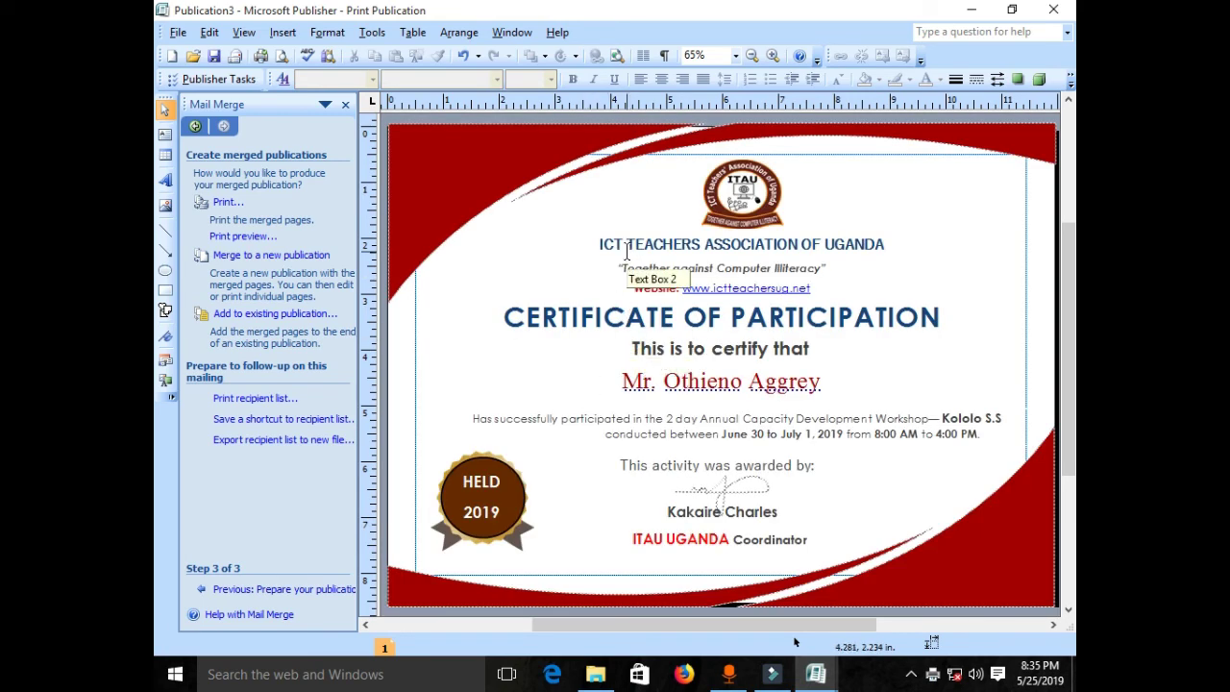
Minimize Publisher and open certificate print outs.pdf from the desktop in Edge
{"action": "left_click", "coordinate": [972, 11]}
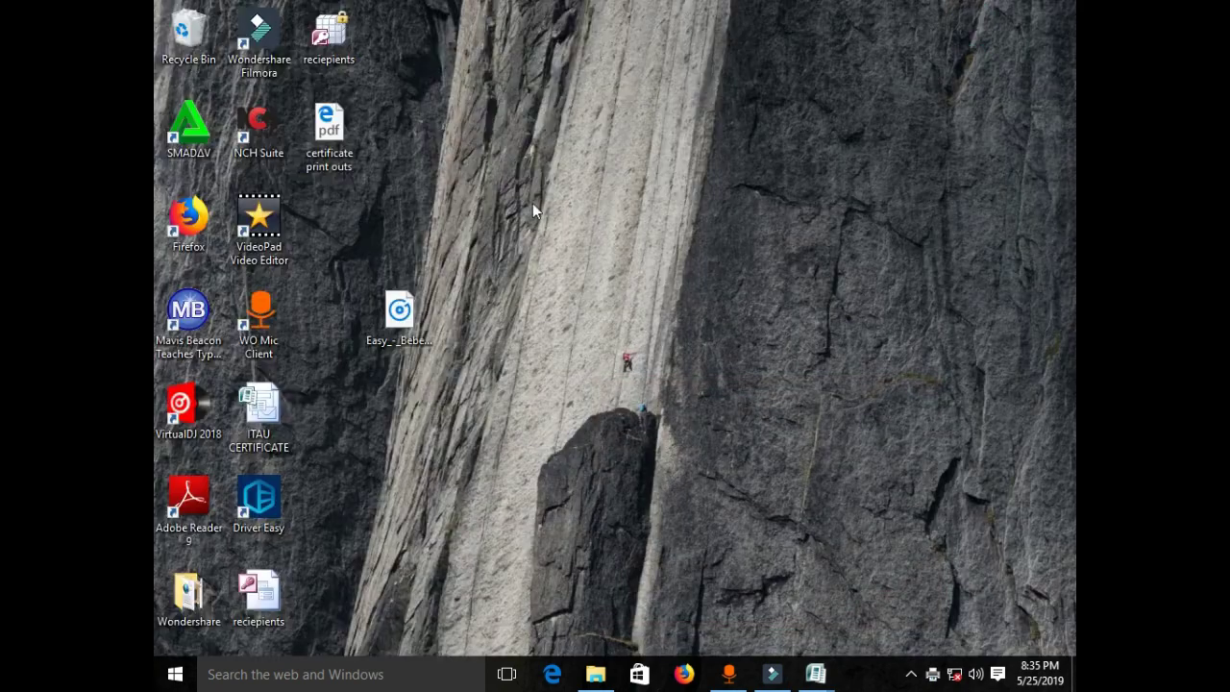
{"action": "left_click_drag", "start_coordinate": [344, 115], "coordinate": [699, 112]}
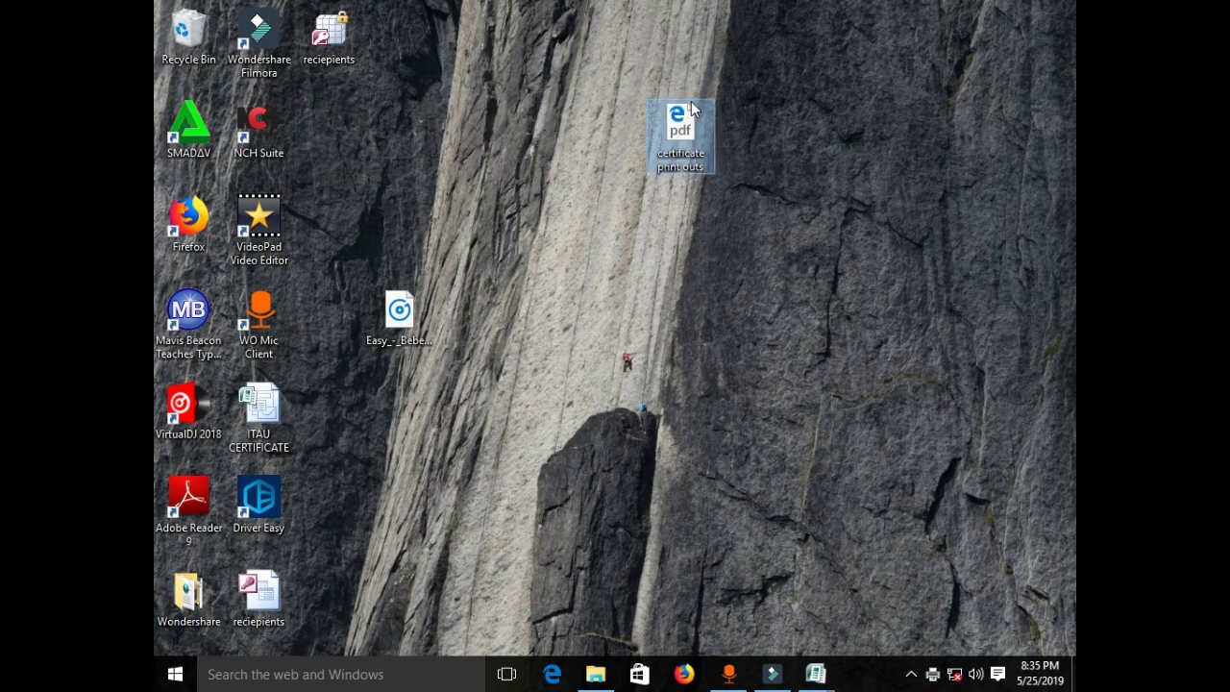
{"action": "double_click", "coordinate": [690, 131]}
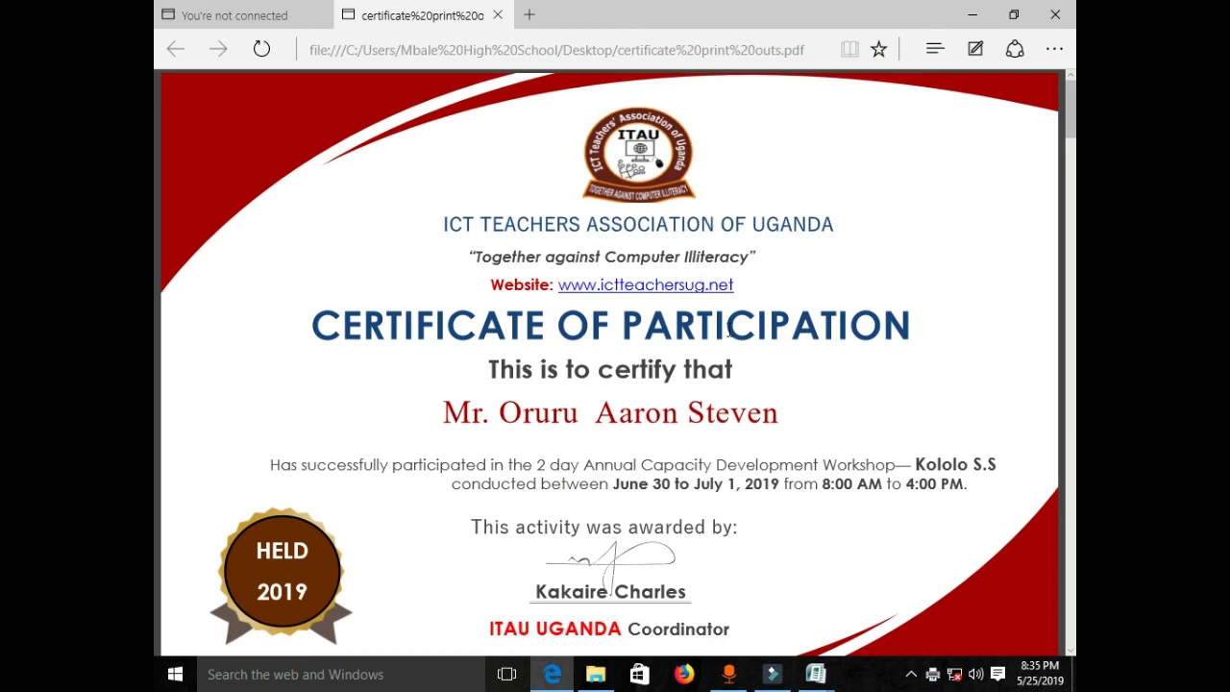
Scroll through the later pages of certificate print outs.pdf, checking each certificate shows a different recipient's title and name
{"action": "scroll", "coordinate": [740, 384], "scroll_direction": "down", "scroll_amount": 4}
{"action": "scroll", "coordinate": [741, 384], "scroll_direction": "down", "scroll_amount": 2}
{"action": "scroll", "coordinate": [740, 385], "scroll_direction": "down", "scroll_amount": 1}
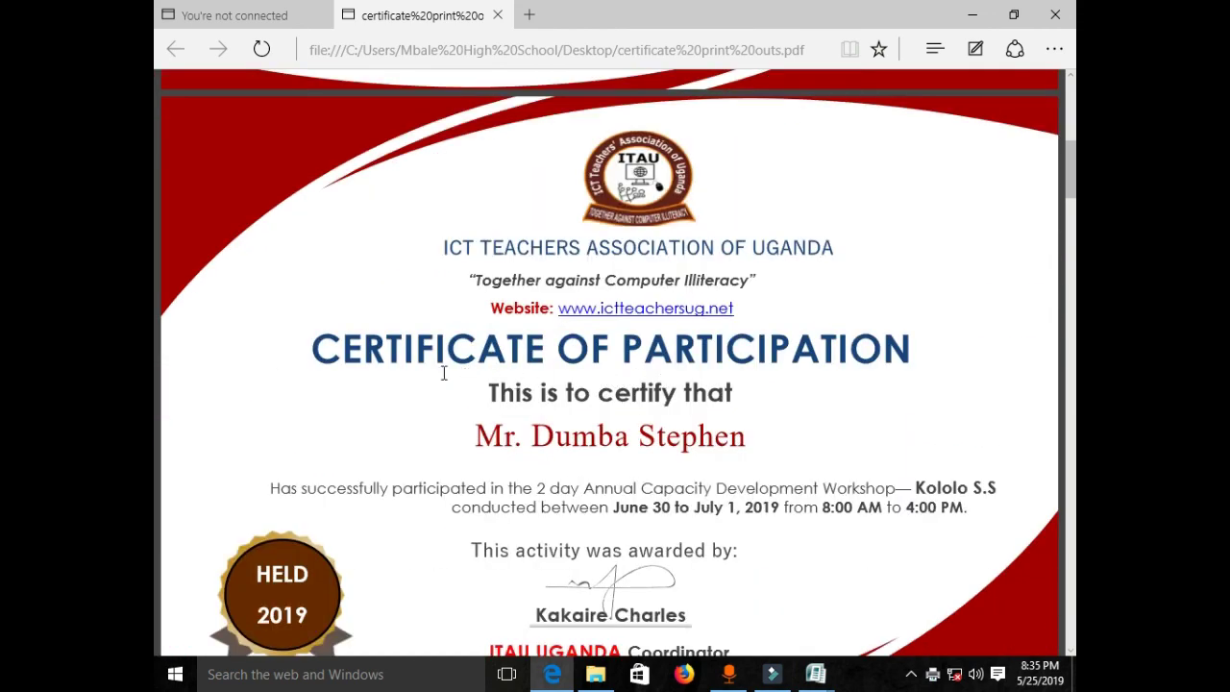
{"action": "scroll", "coordinate": [730, 415], "scroll_direction": "down", "scroll_amount": 8}
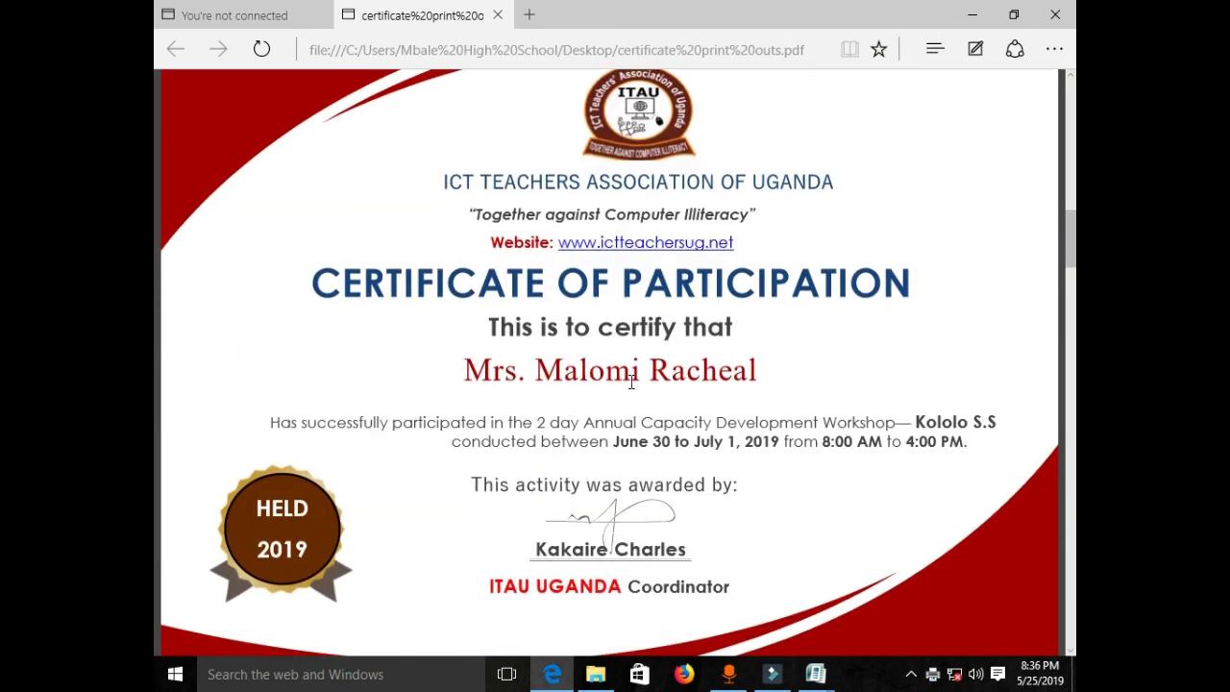
{"action": "scroll", "coordinate": [726, 379], "scroll_direction": "down", "scroll_amount": 8}
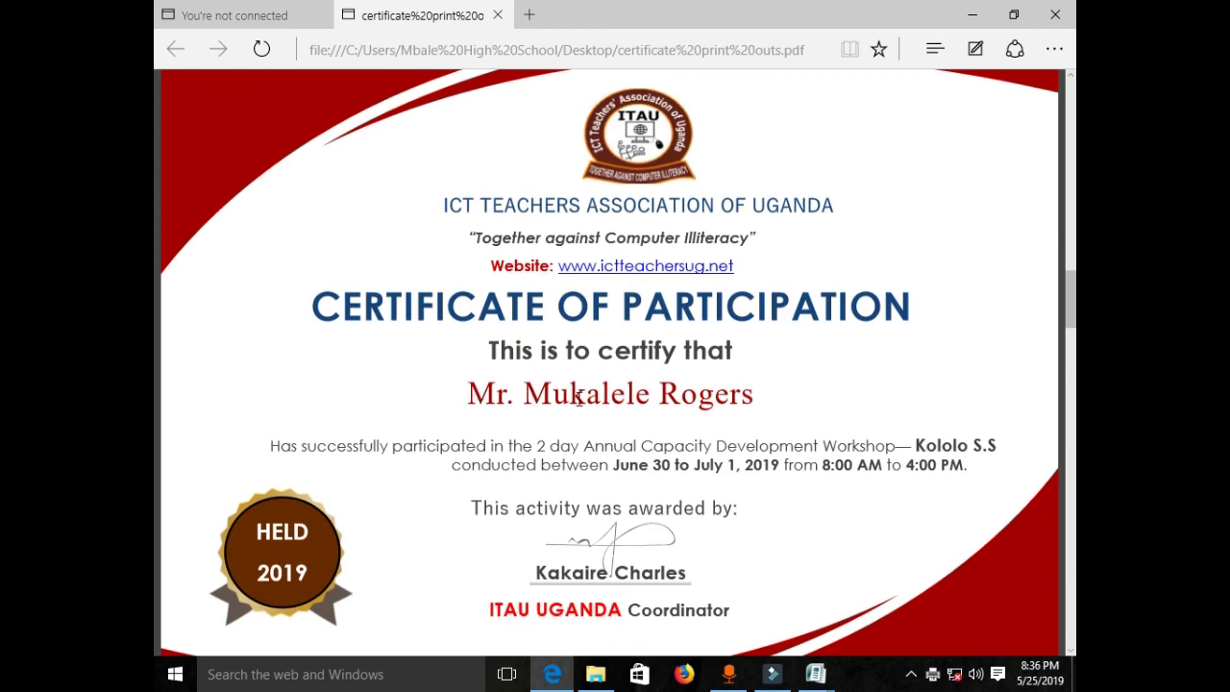
{"action": "scroll", "coordinate": [652, 400], "scroll_direction": "down", "scroll_amount": 7}
{"action": "scroll", "coordinate": [653, 403], "scroll_direction": "down", "scroll_amount": 2}
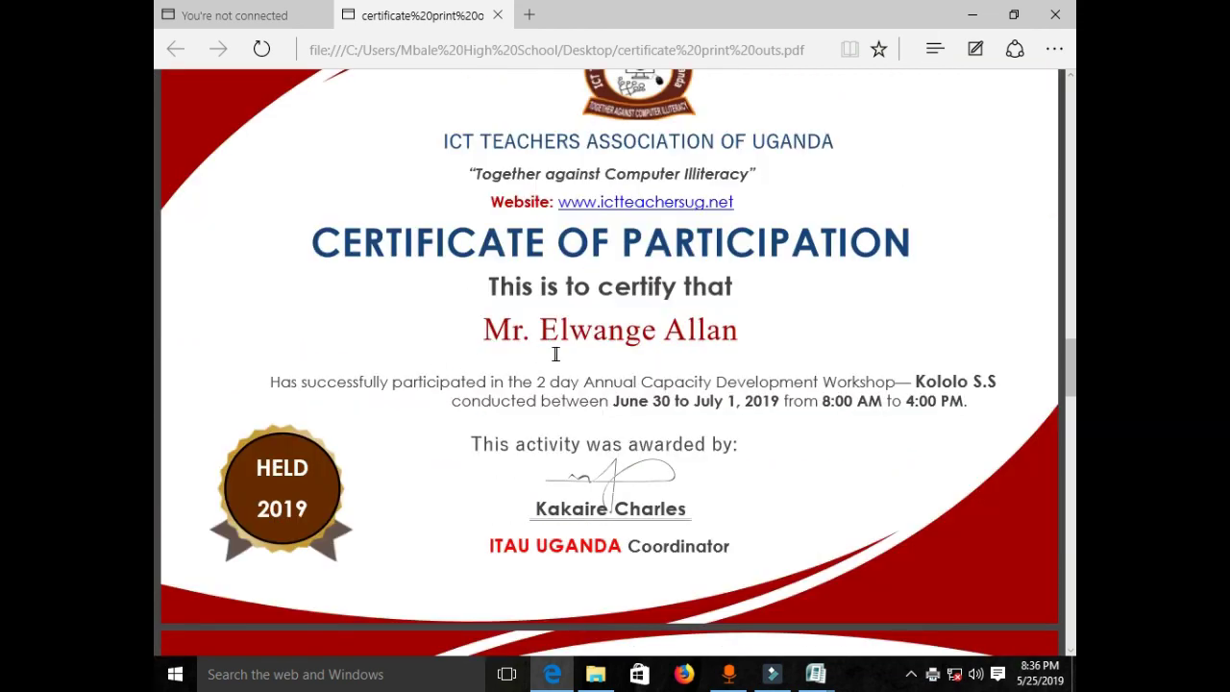
{"action": "scroll", "coordinate": [739, 364], "scroll_direction": "down", "scroll_amount": 7}
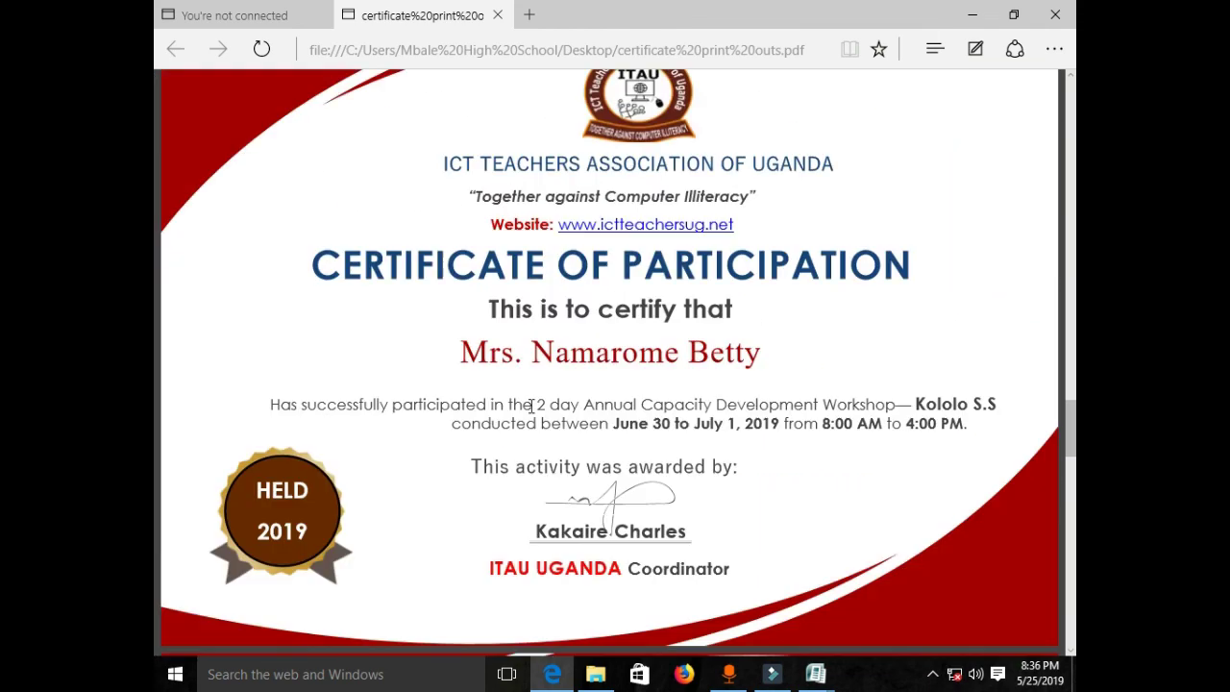
{"action": "scroll", "coordinate": [660, 373], "scroll_direction": "down", "scroll_amount": 7}
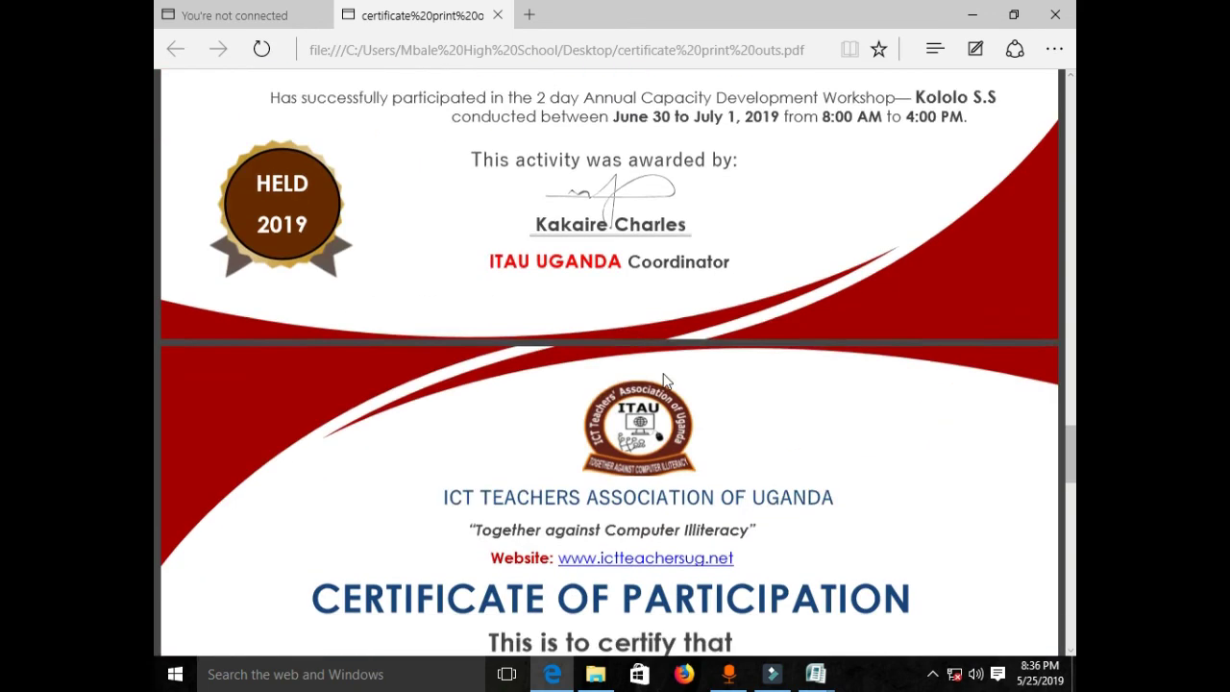
{"action": "scroll", "coordinate": [683, 372], "scroll_direction": "down", "scroll_amount": 8}
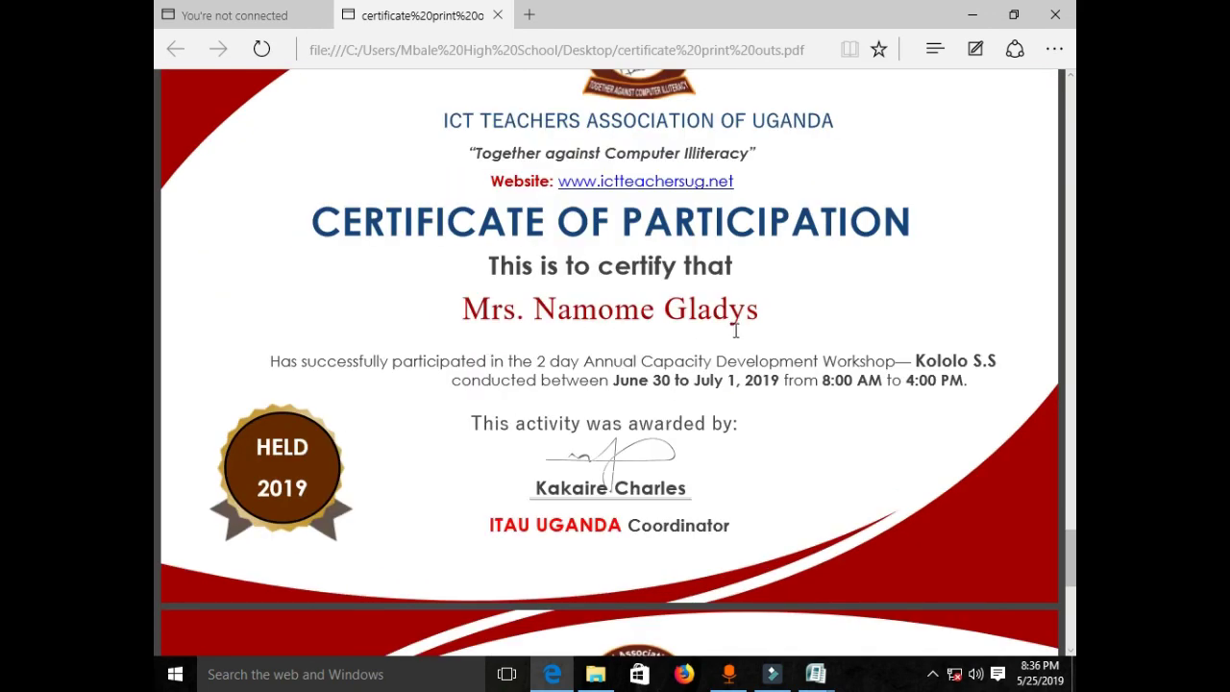
{"action": "scroll", "coordinate": [736, 329], "scroll_direction": "down", "scroll_amount": 7}
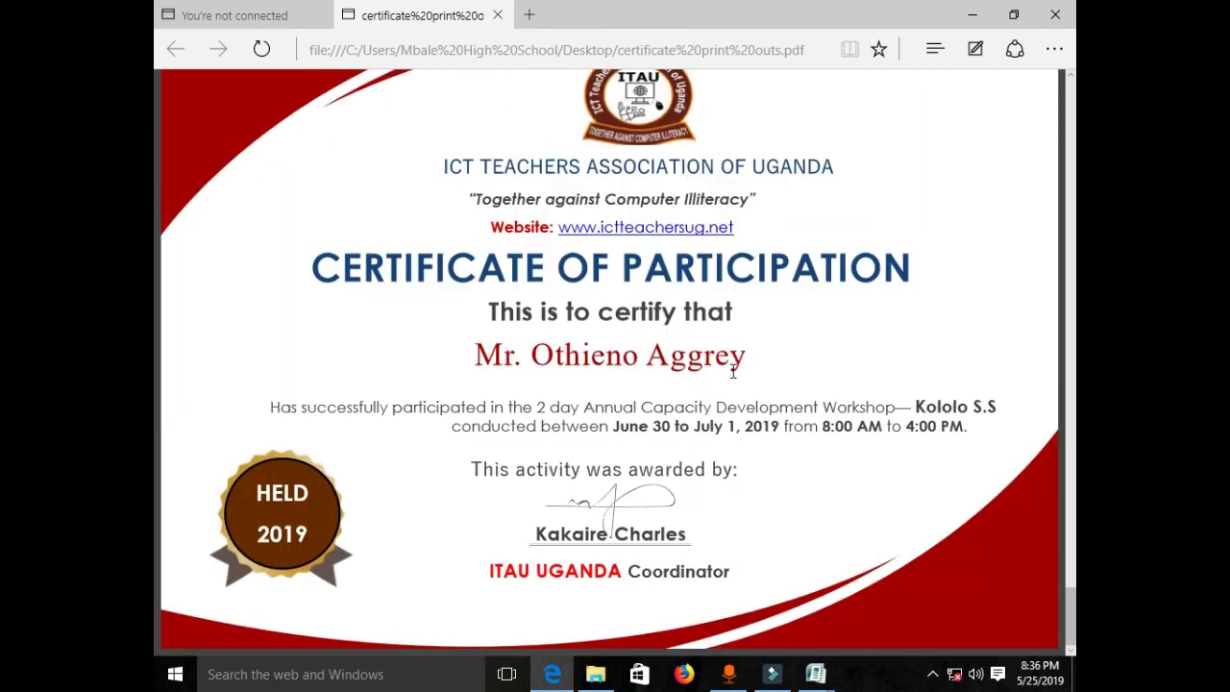
{"action": "scroll", "coordinate": [733, 371], "scroll_direction": "up", "scroll_amount": 4}
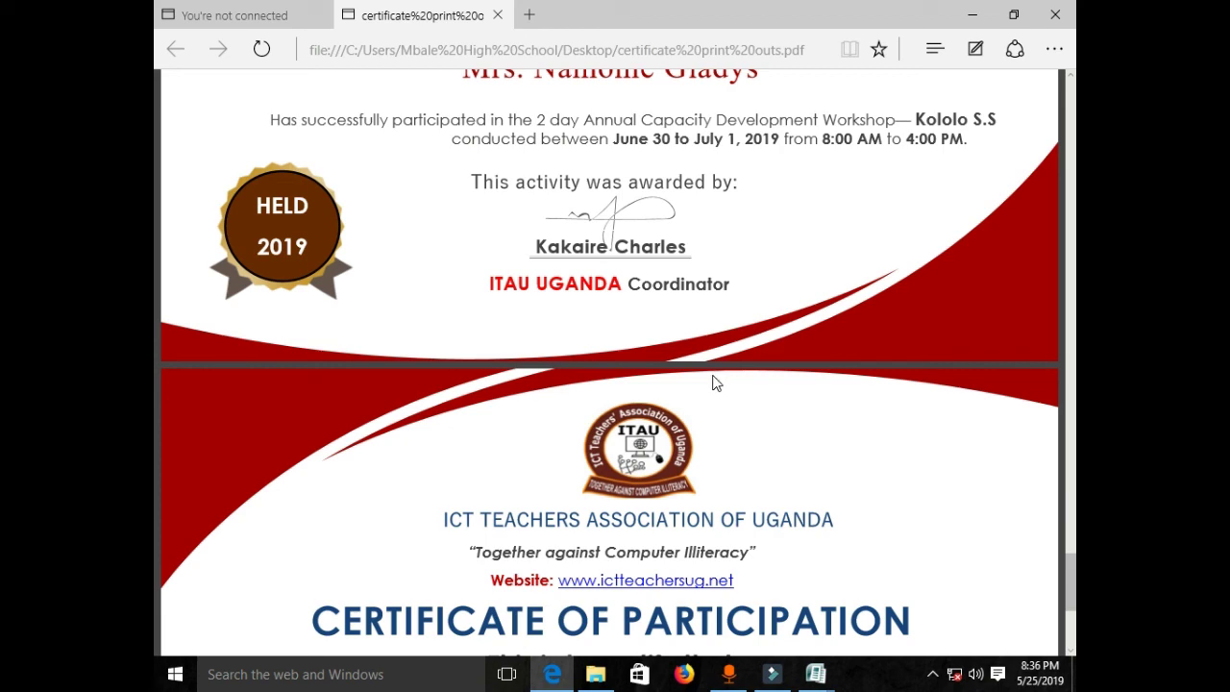
{"action": "scroll", "coordinate": [731, 288], "scroll_direction": "down", "scroll_amount": 2}
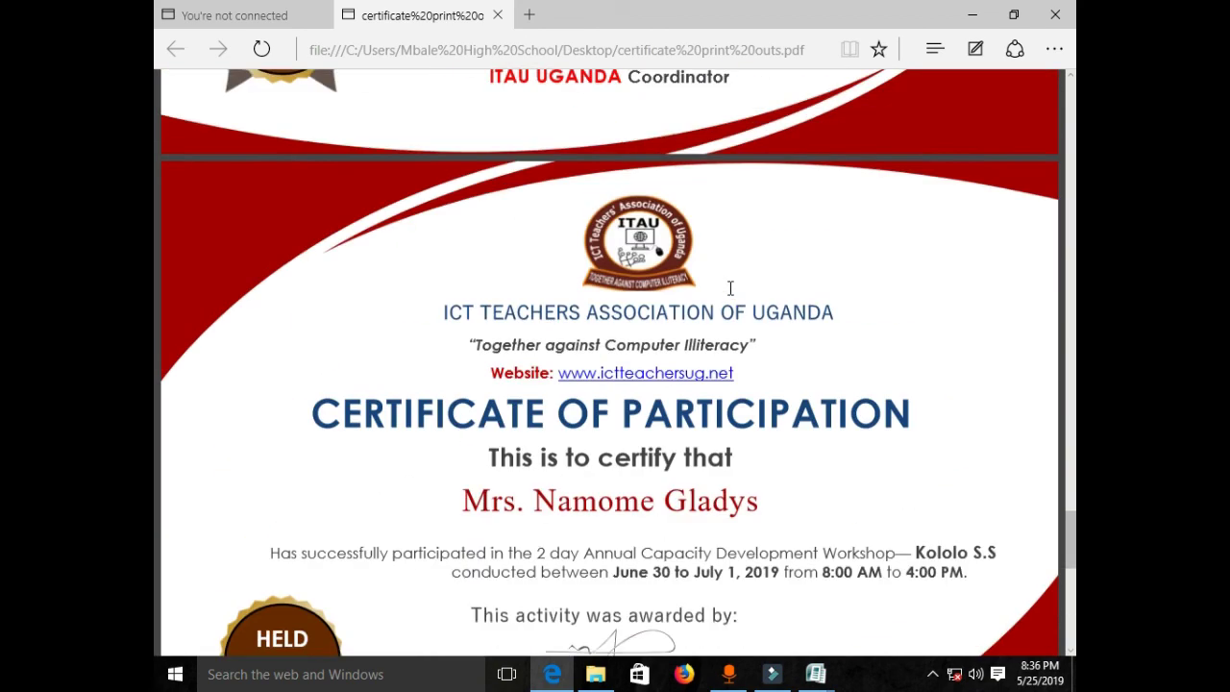
{"action": "scroll", "coordinate": [727, 283], "scroll_direction": "up", "scroll_amount": 1}
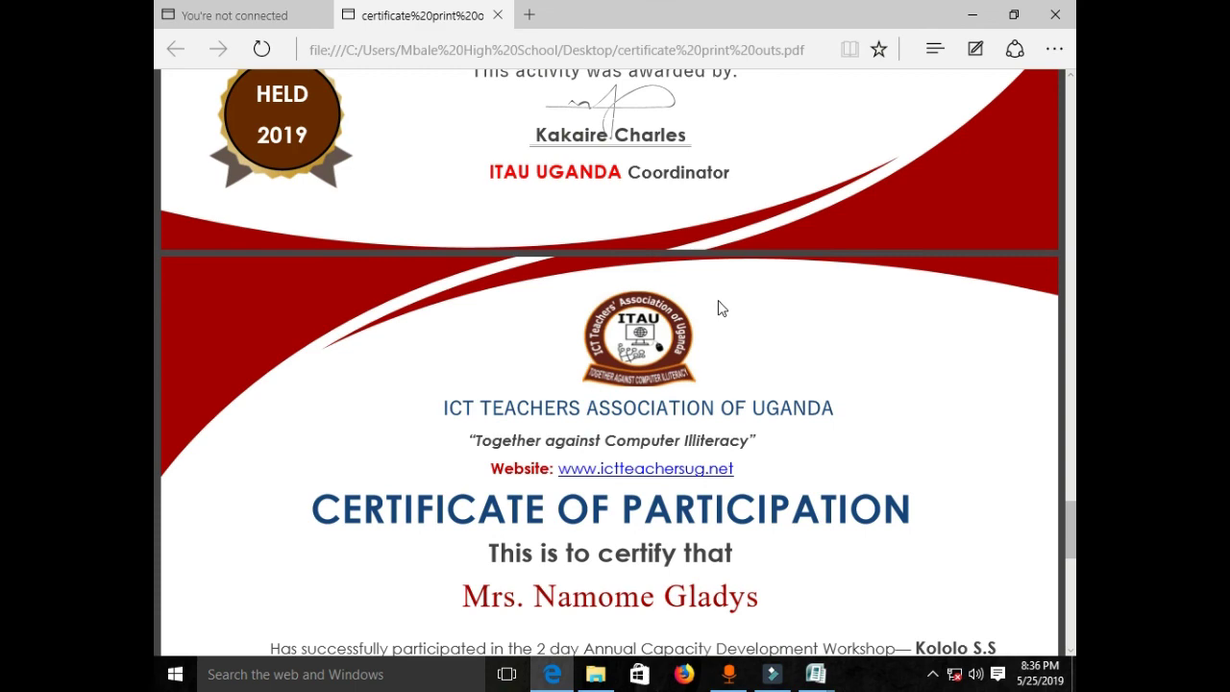